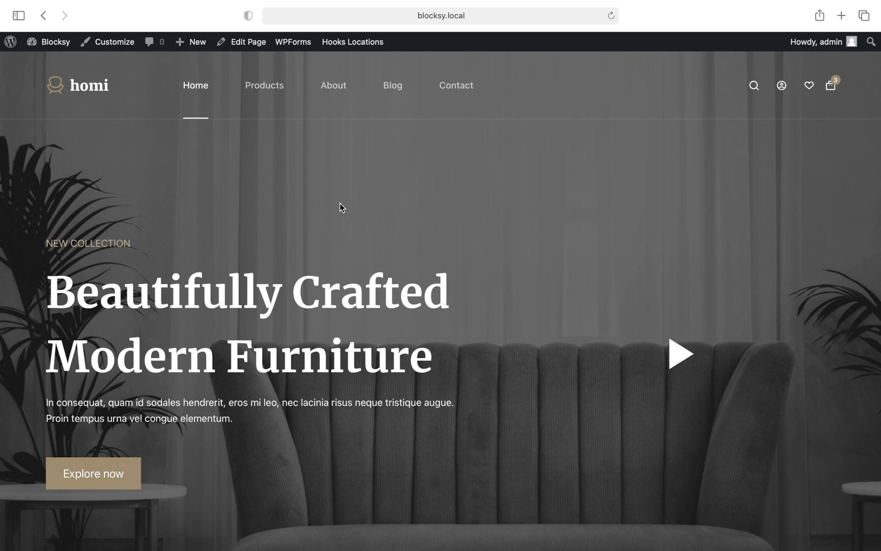
- Load the Shop page with all 12 products from the Products navigation link
click(276, 108)
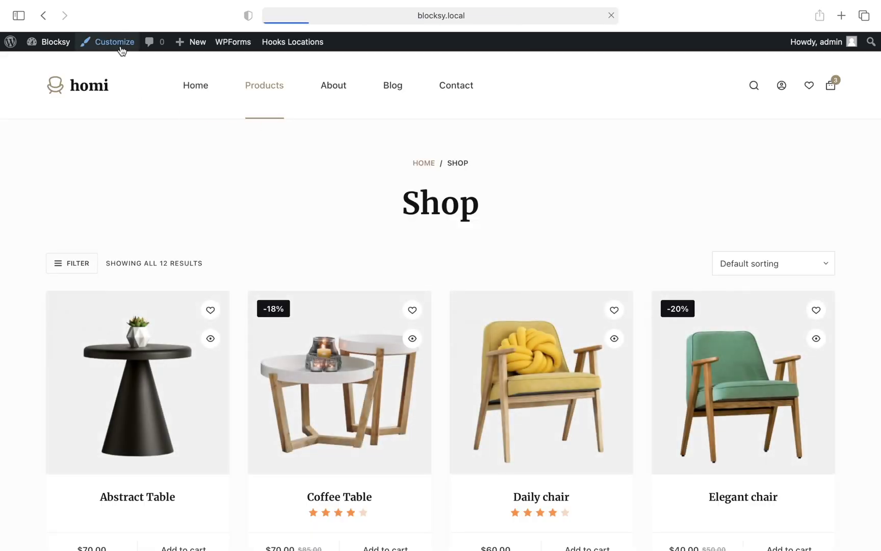
- Open the WooCommerce General settings in the Customizer sidebar
scroll(124, 357, down, 5)
scroll(124, 342, down, 3)
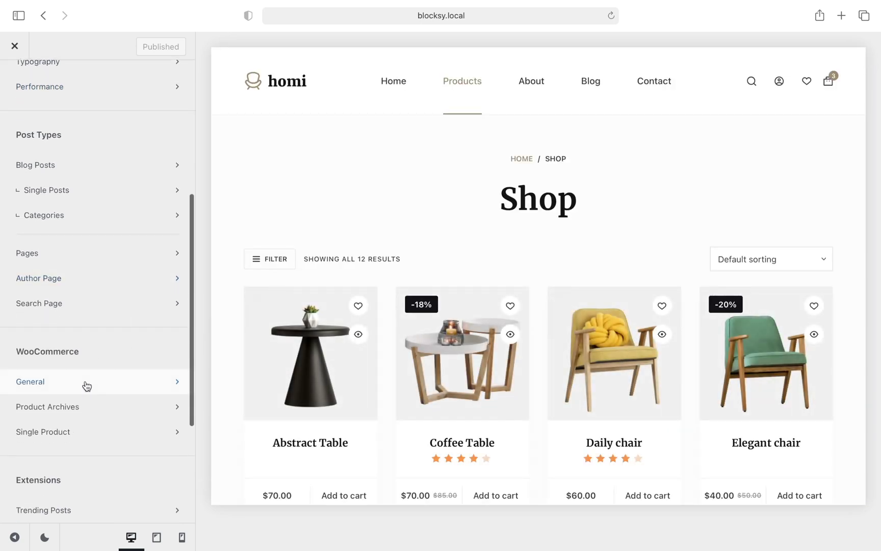
click(86, 386)
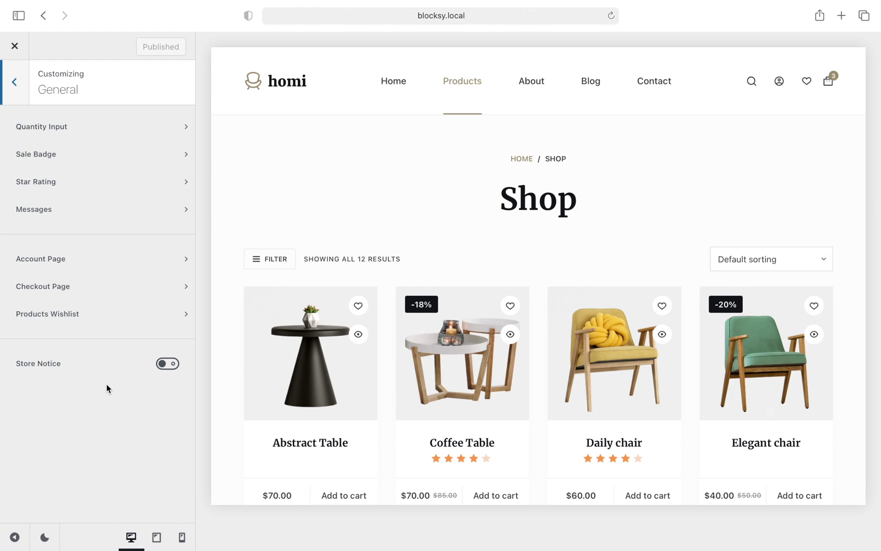
- Set Quantity Input Type to Type 2 (minus/plus), previewed on the Daily chair page
click(127, 127)
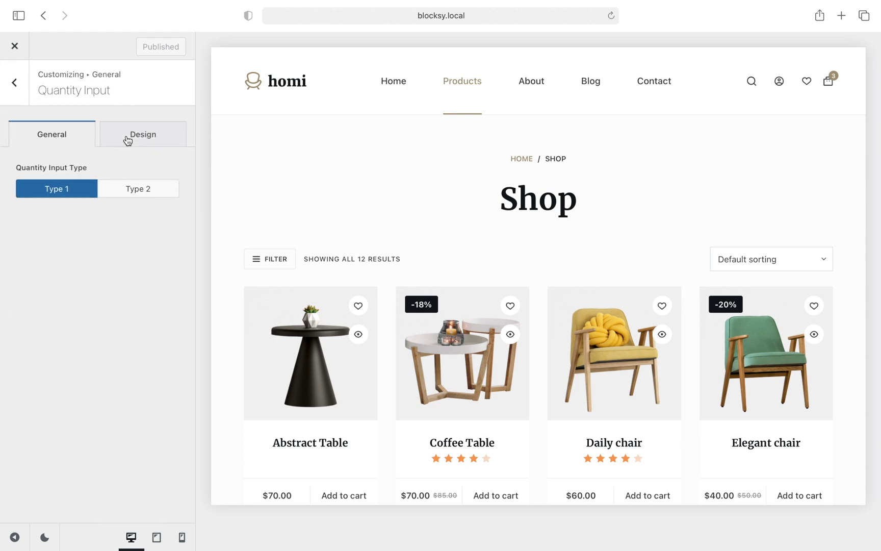
click(611, 391)
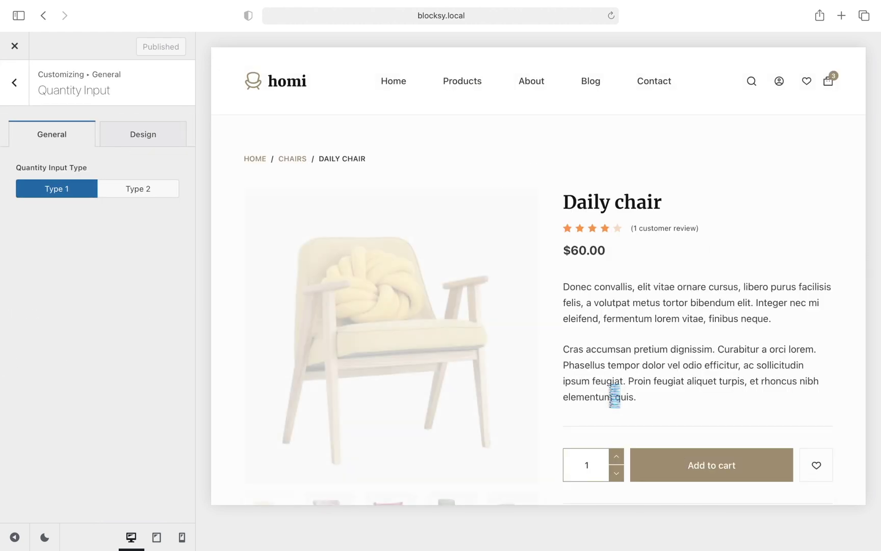
click(145, 197)
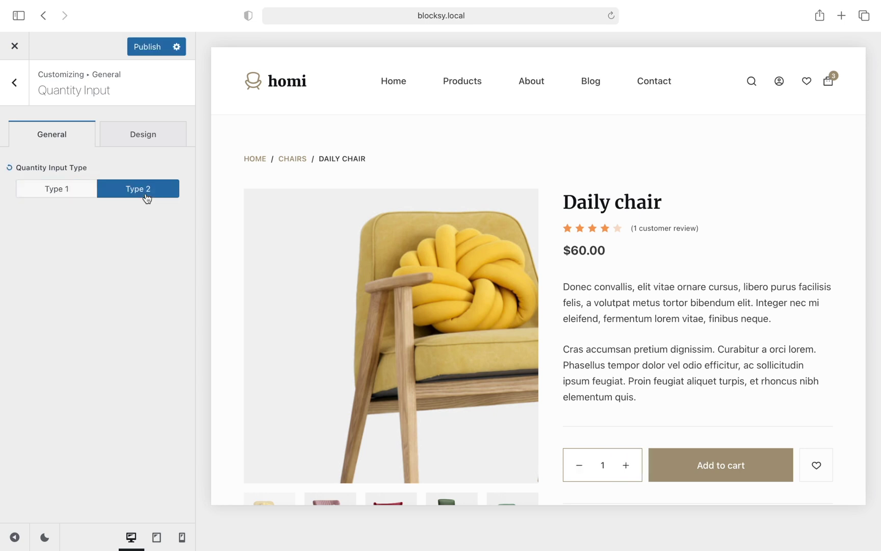
click(72, 199)
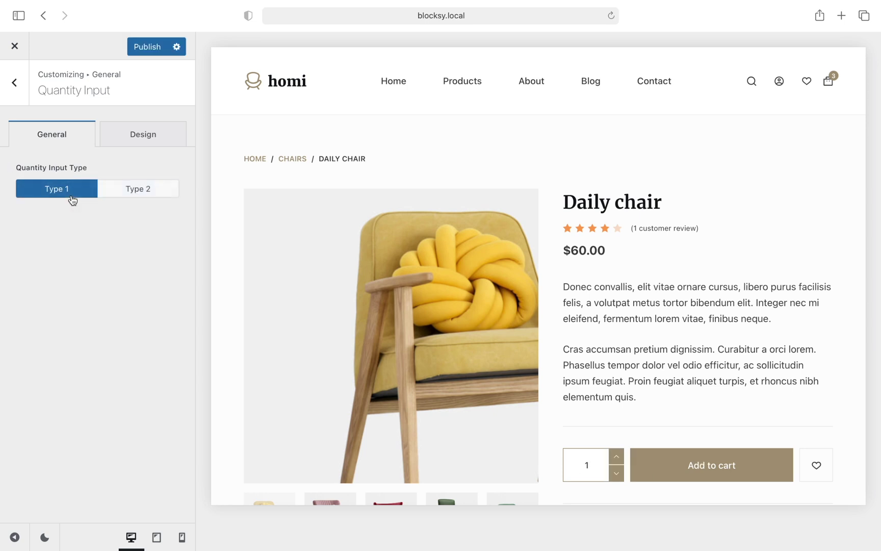
click(168, 189)
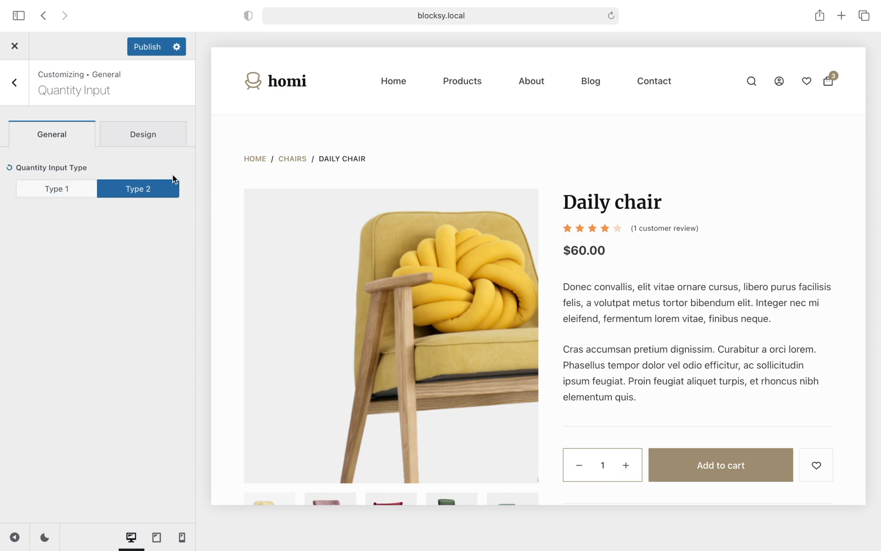
click(177, 147)
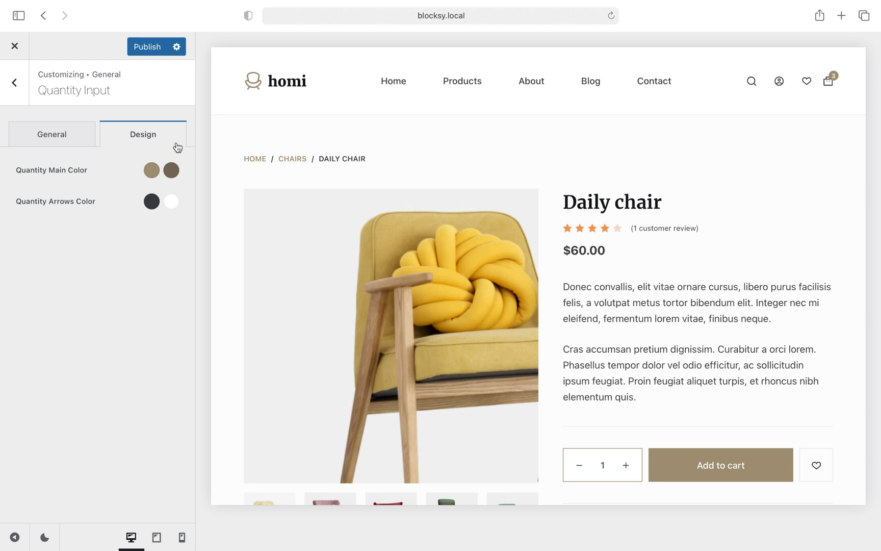
click(25, 96)
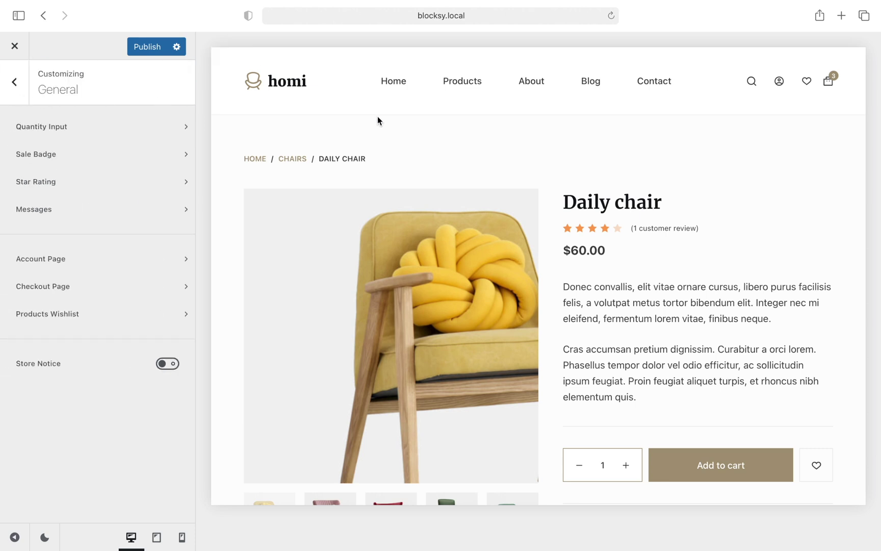
- Compare sale badge shapes and values, keeping Square shape with the custom percentage value
click(448, 97)
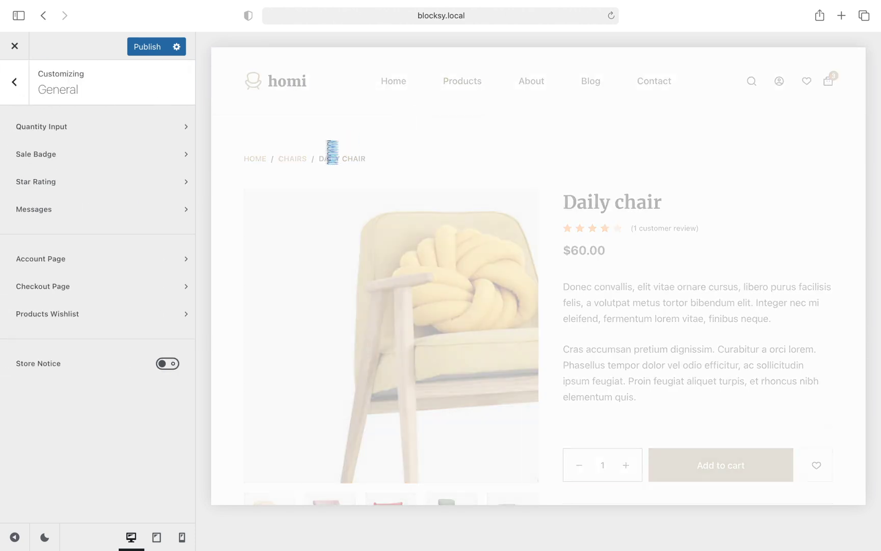
click(156, 162)
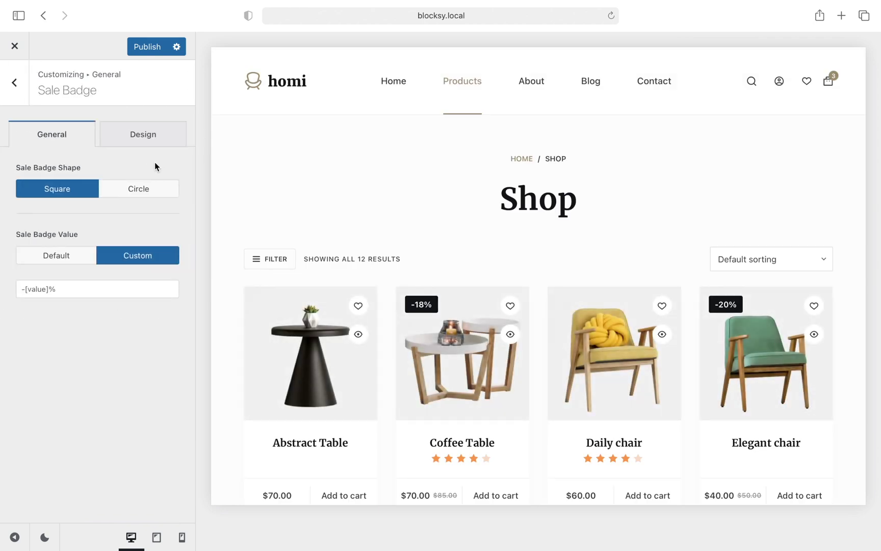
click(121, 196)
click(89, 196)
click(87, 256)
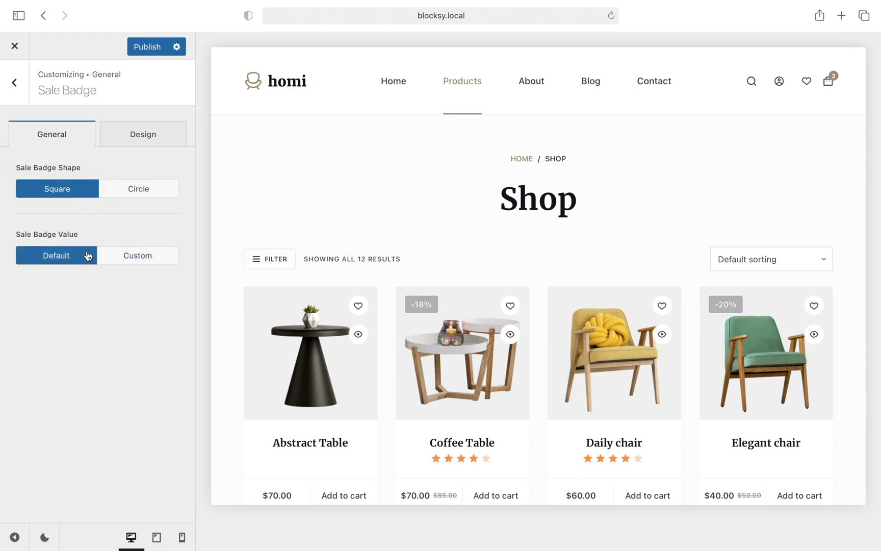
click(131, 259)
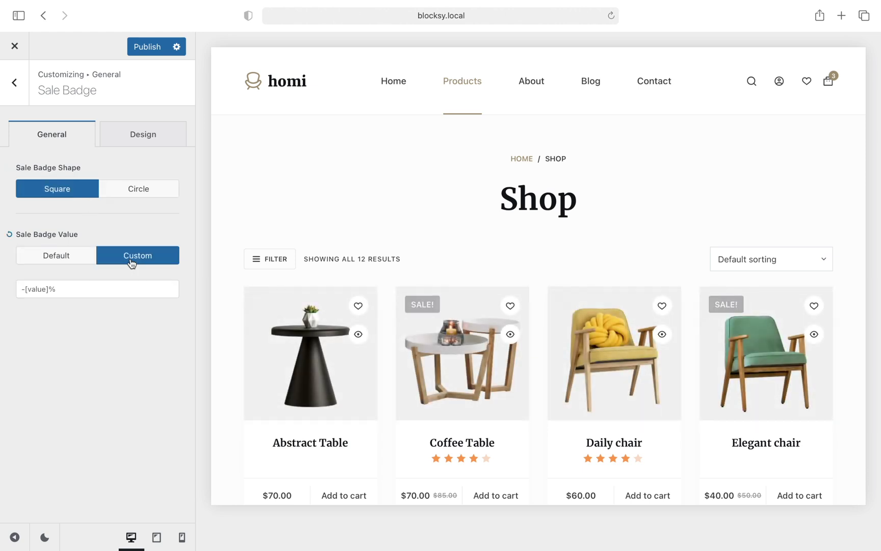
- Review the Star Rating colour settings and return to the General list
click(22, 101)
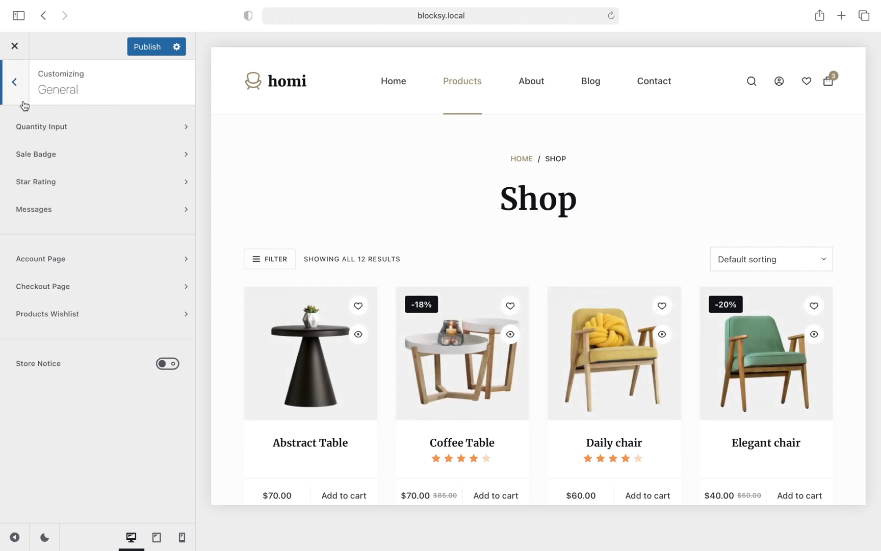
click(101, 189)
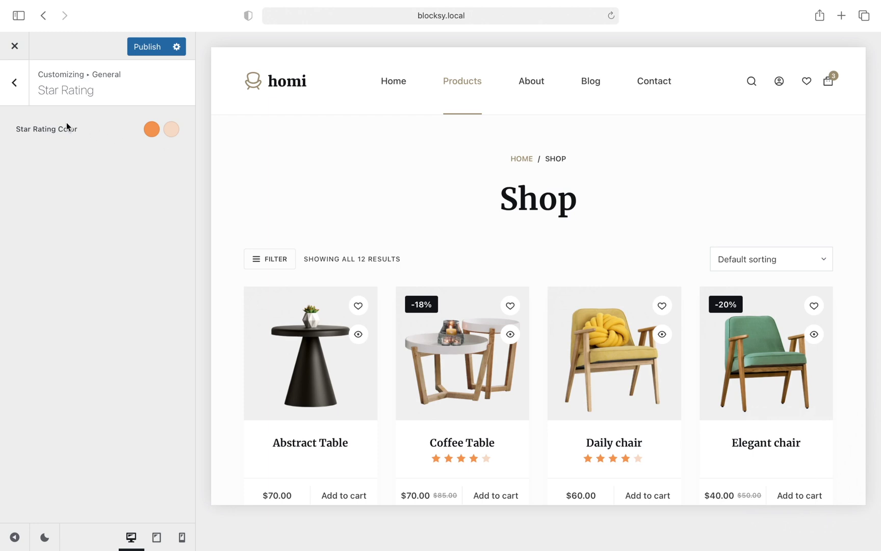
click(14, 82)
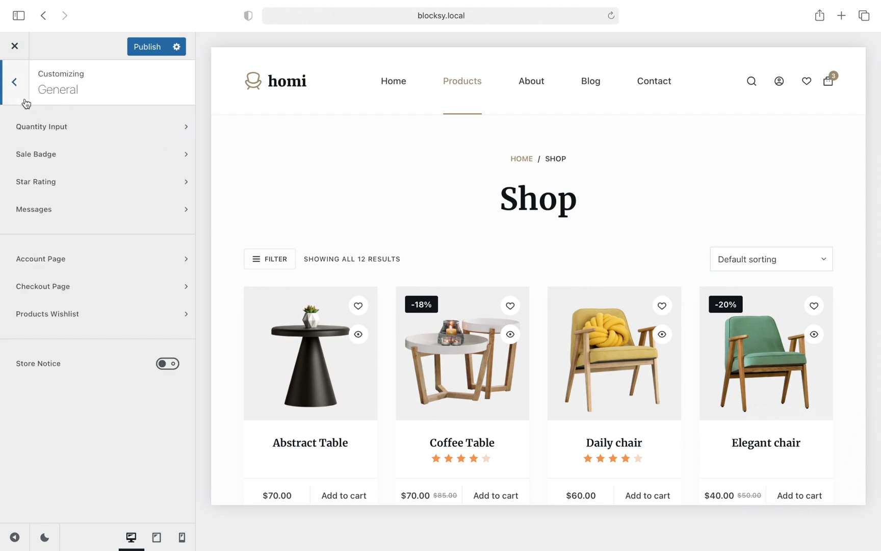
- Review the Account Page General and Design options, then open Checkout Page settings
click(112, 262)
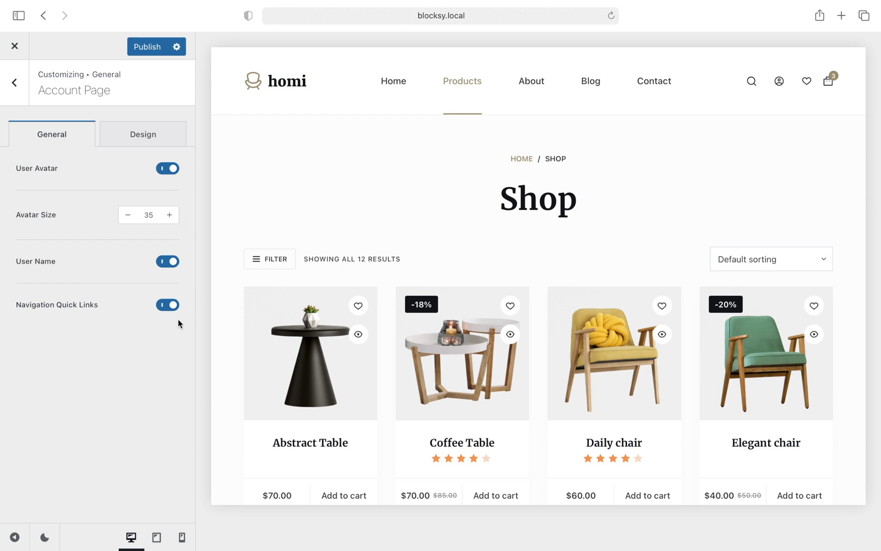
click(168, 144)
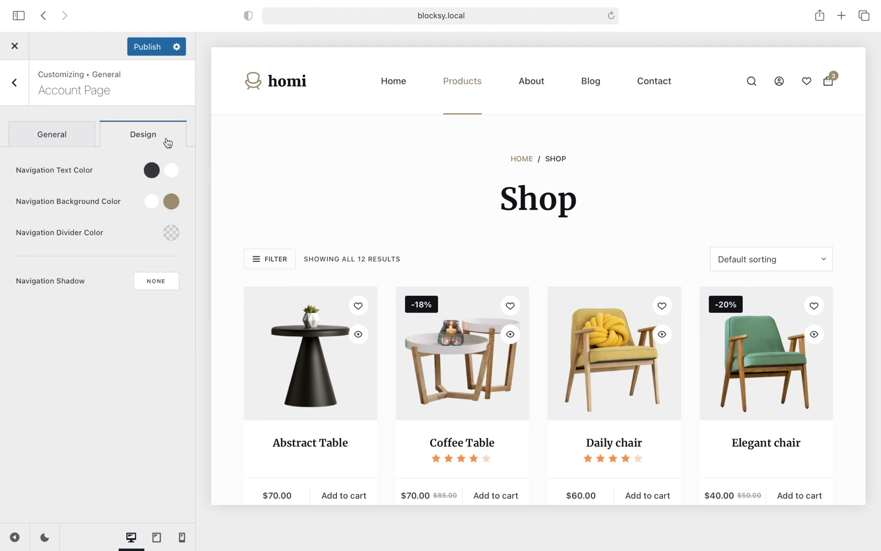
click(21, 88)
click(134, 288)
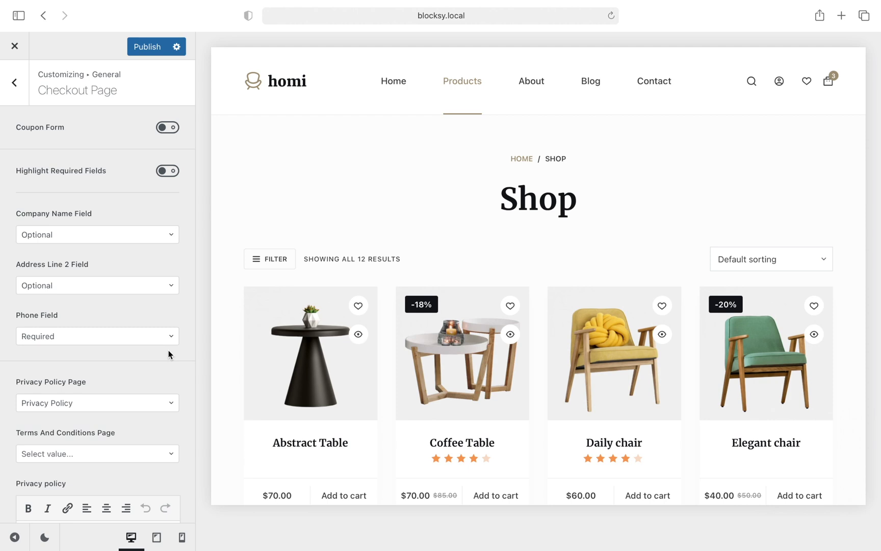
- Look over the Checkout Page options and go back to the General list
scroll(169, 354, down, 5)
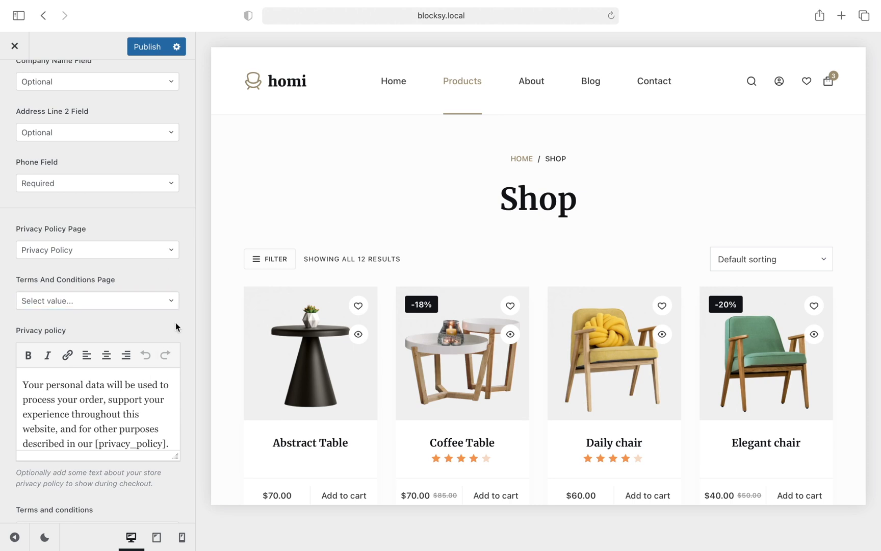
scroll(176, 326, up, 5)
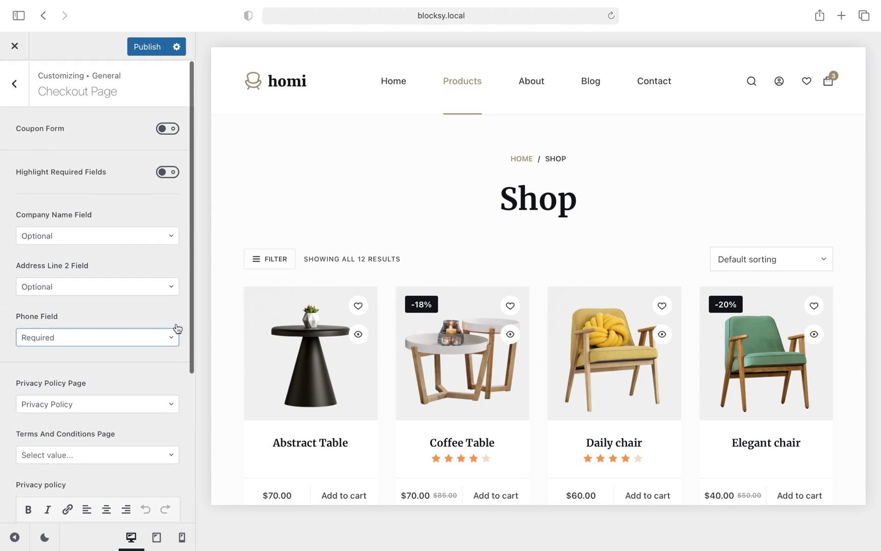
click(24, 104)
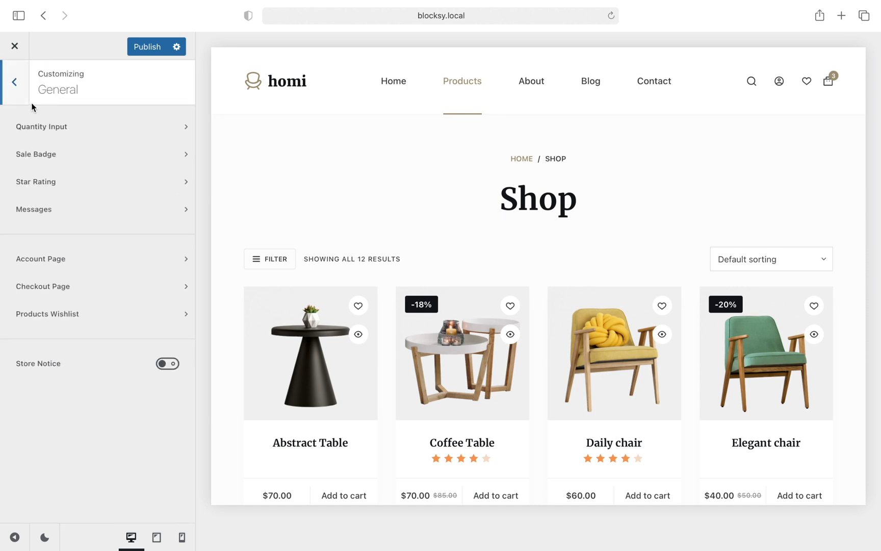
- Open Products Wishlist settings and wishlist Abstract Table, Coffee Table and Elegant chair
click(137, 313)
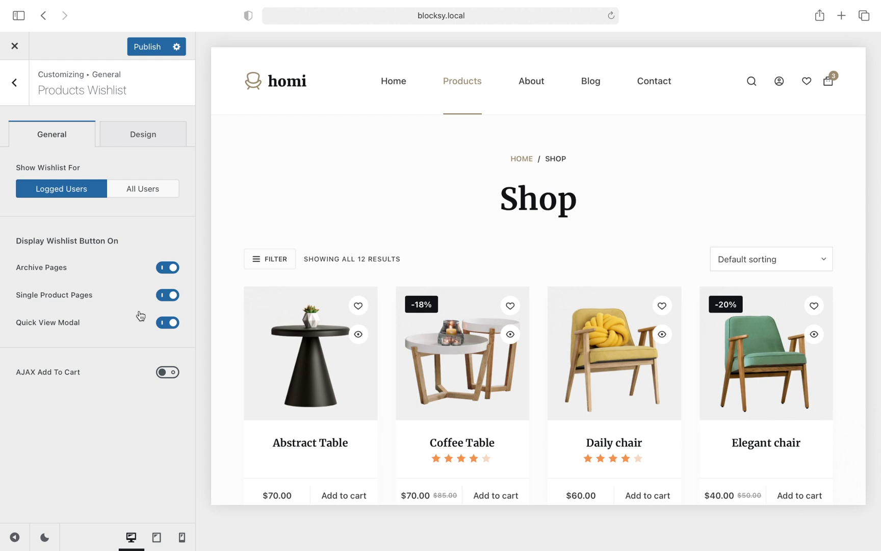
click(358, 305)
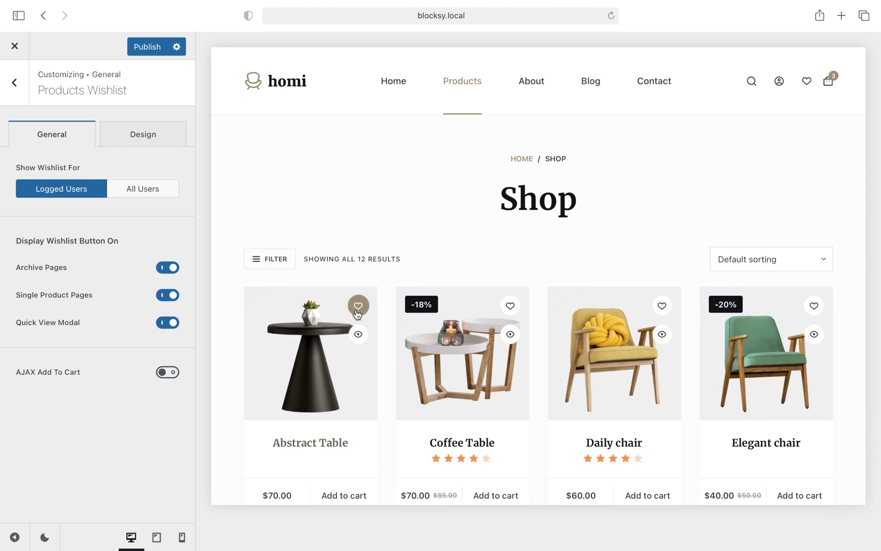
click(510, 305)
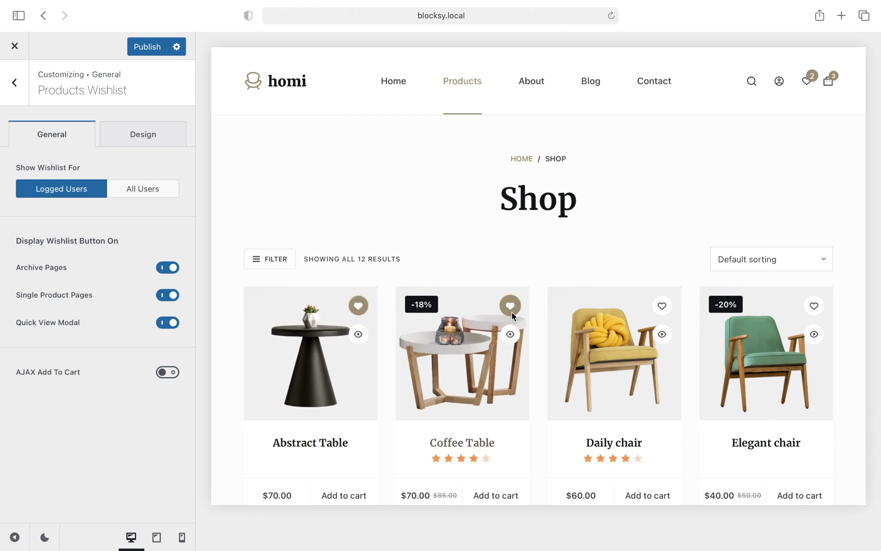
click(813, 307)
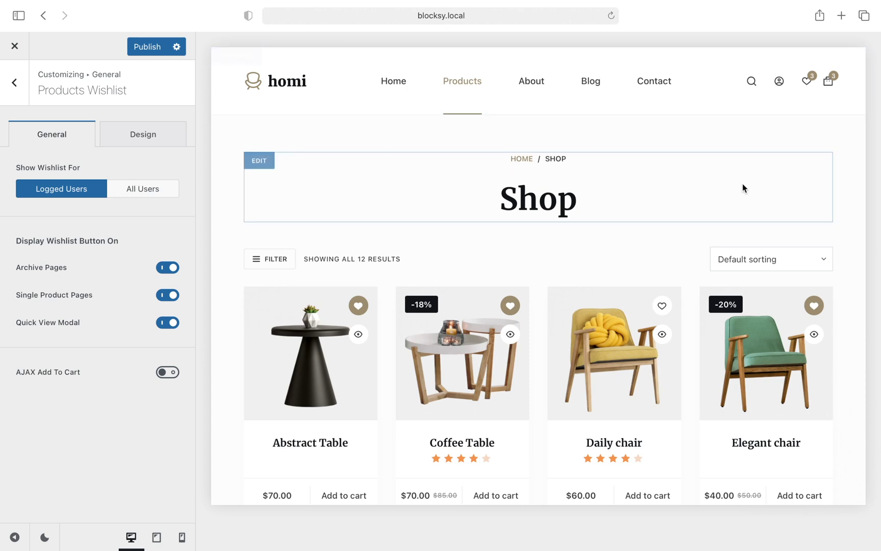
- Wishlist Daily chair from its quick view, close it, and return to General
click(663, 335)
click(800, 361)
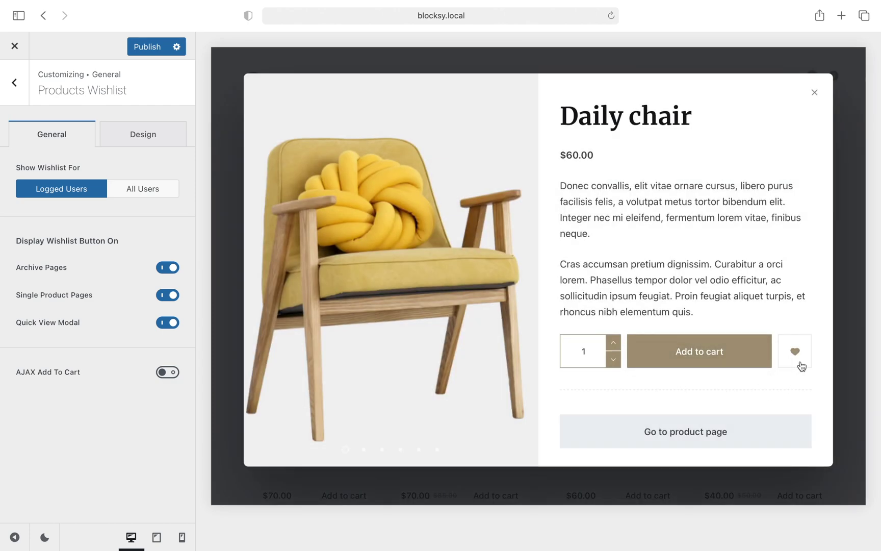
click(814, 92)
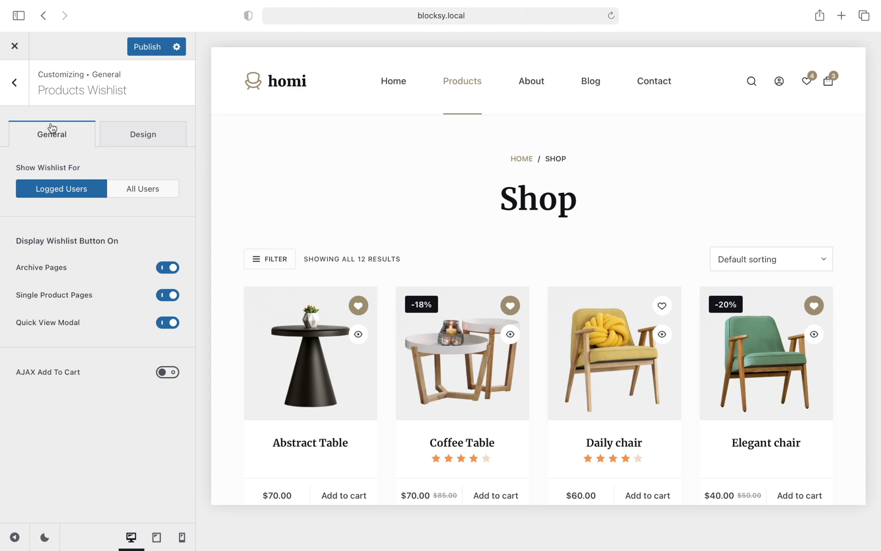
click(14, 82)
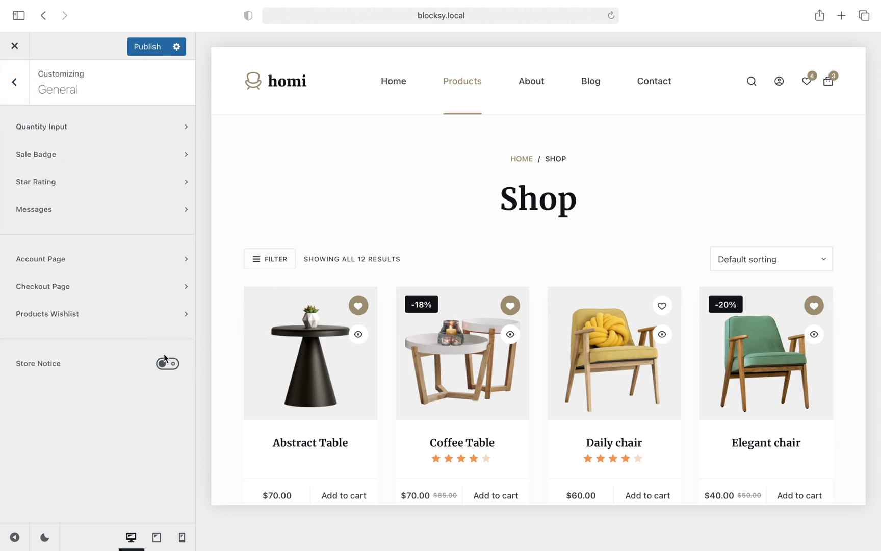
- Preview the Store Notice banner, switch it back off, and open Product Archives
click(172, 365)
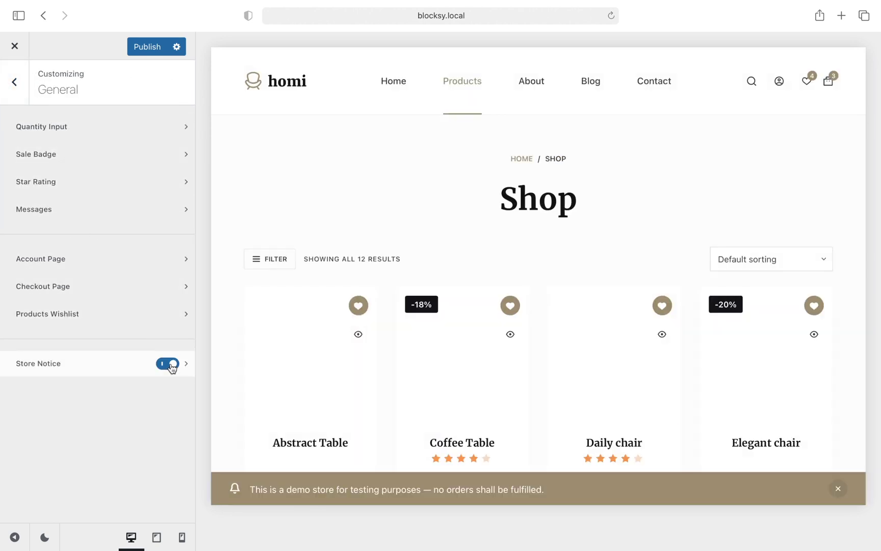
click(171, 365)
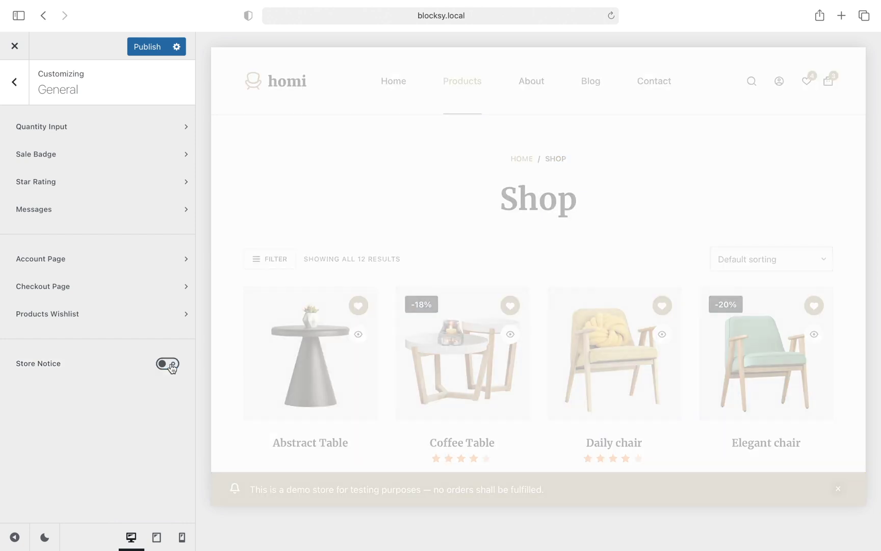
click(25, 97)
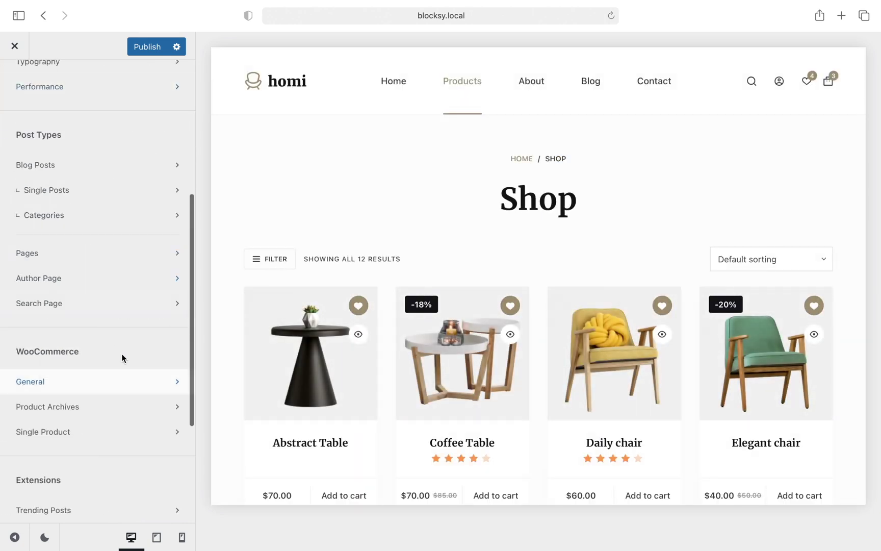
click(130, 412)
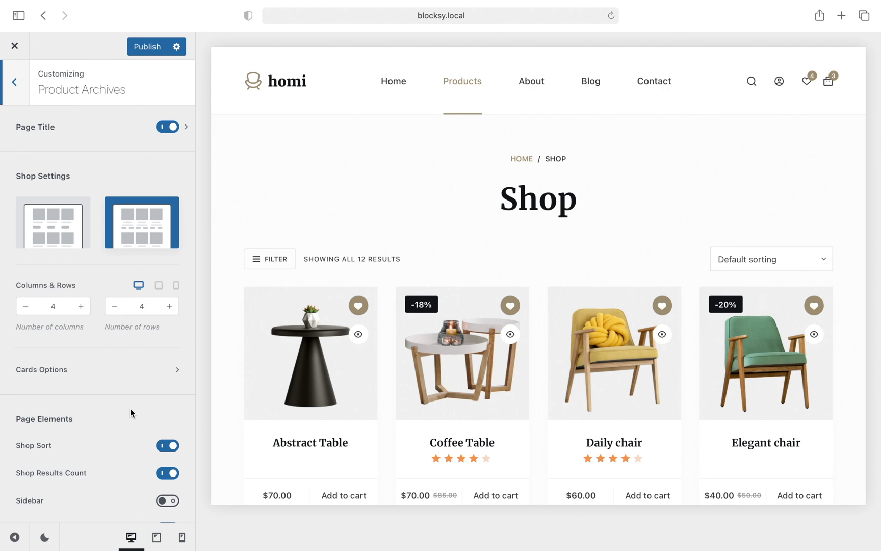
- Try Type 1 cards and 3 columns, keep Type 2 cards at 4 columns, open Cards Options
click(79, 246)
scroll(220, 317, down, 3)
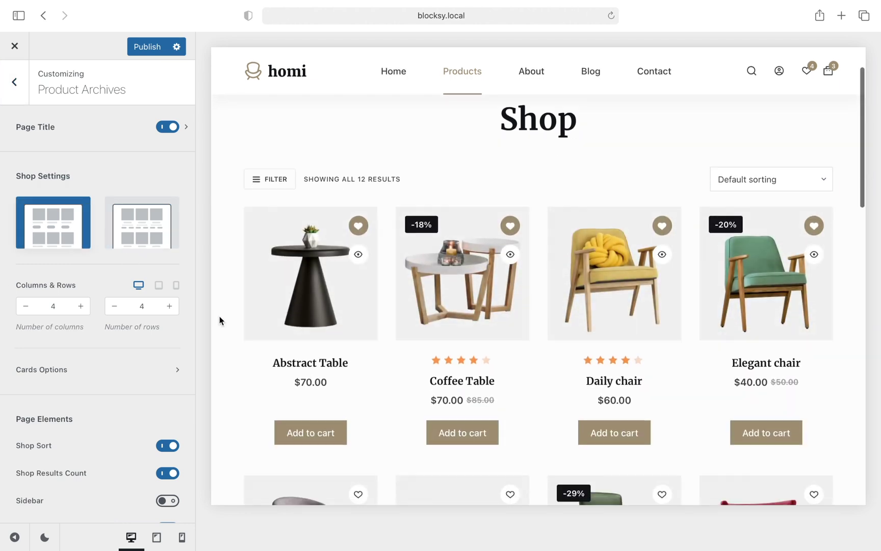
scroll(220, 316, down, 2)
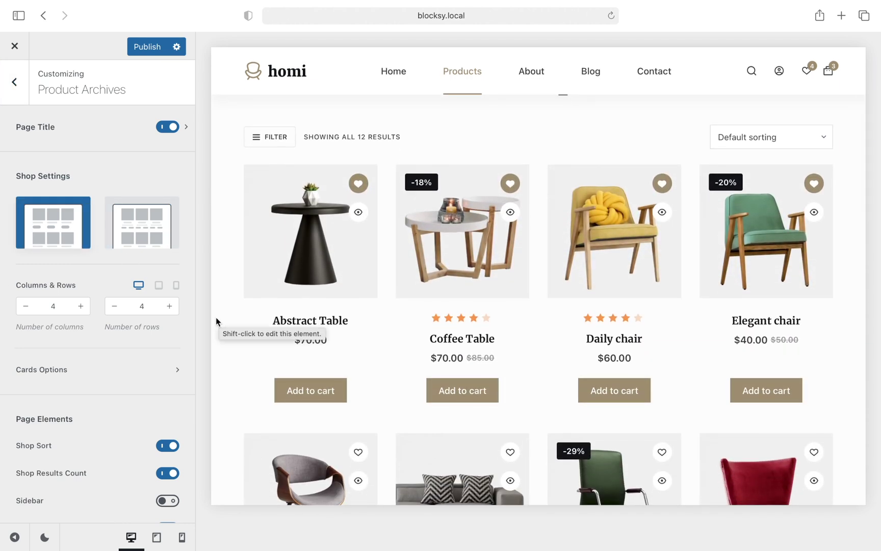
click(151, 251)
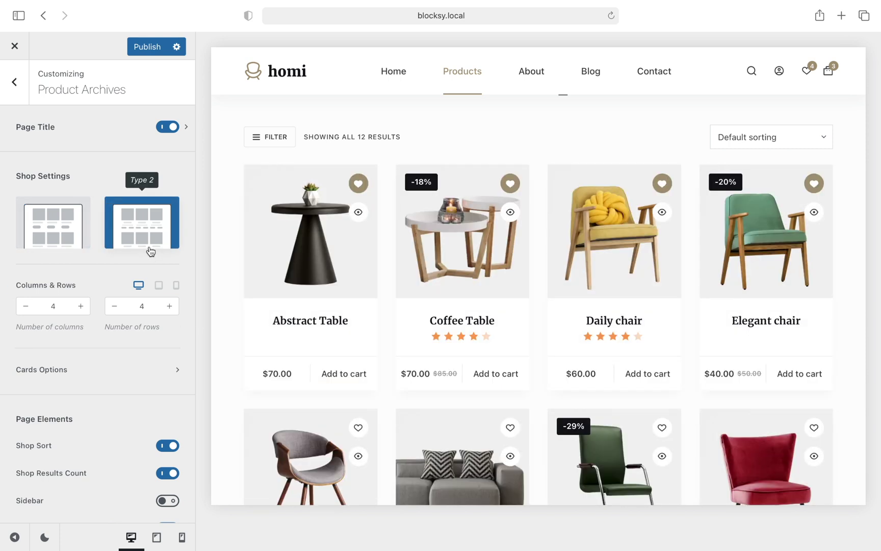
click(25, 305)
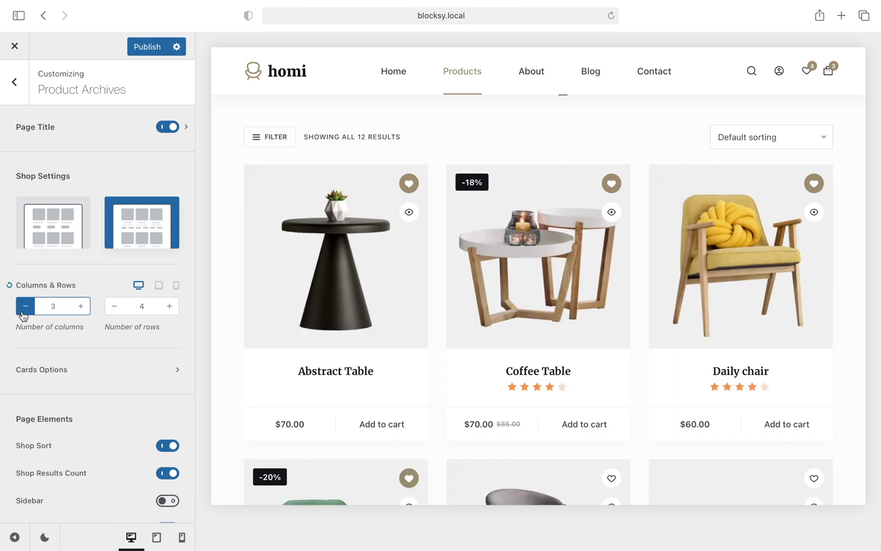
click(83, 315)
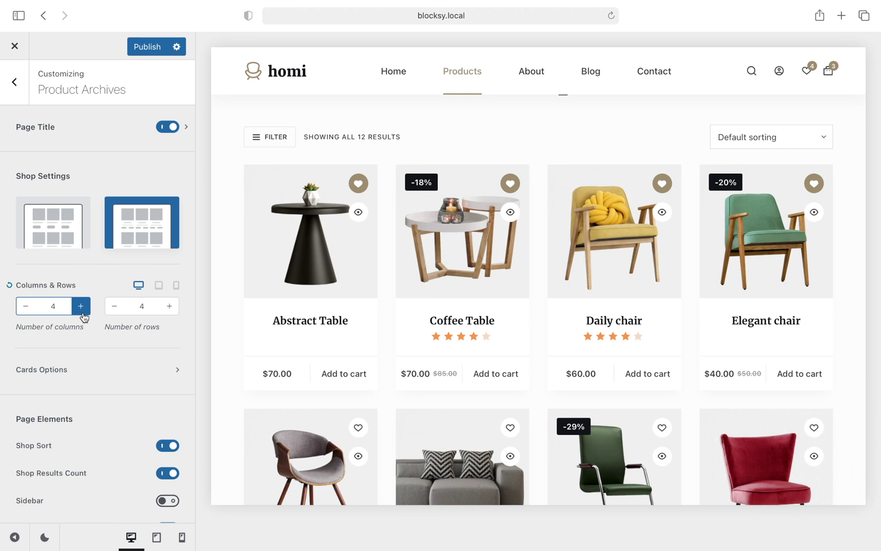
click(132, 369)
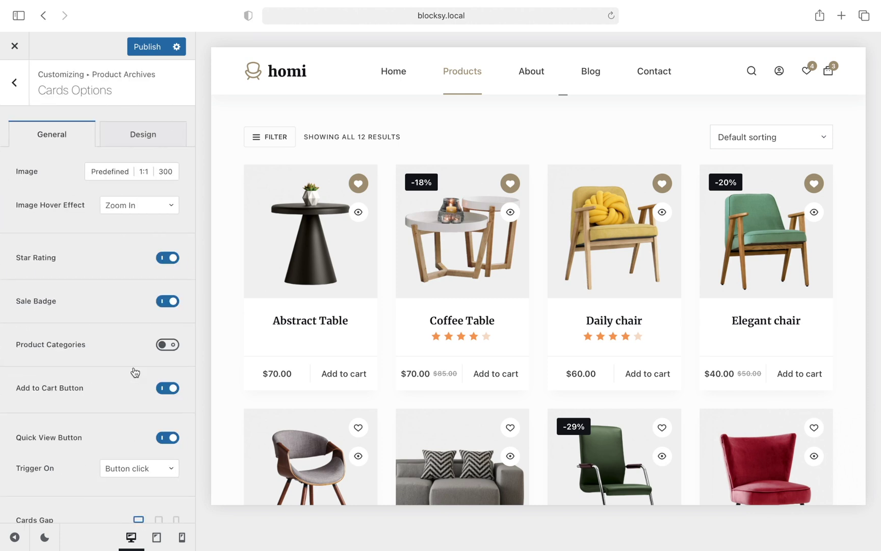
click(147, 179)
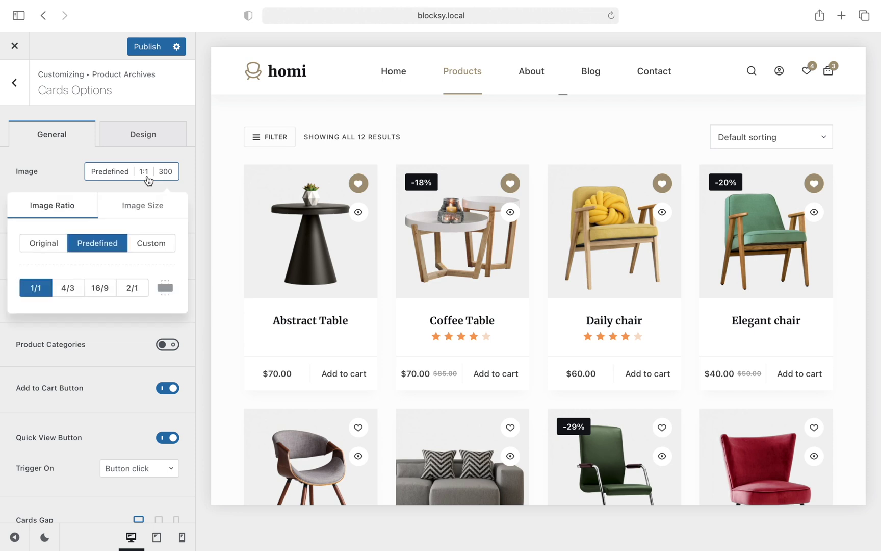
click(148, 178)
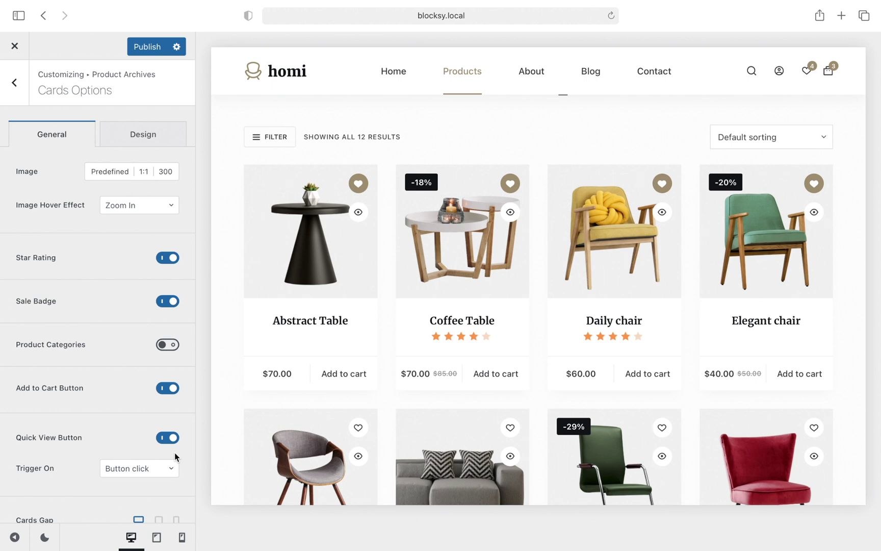
click(511, 214)
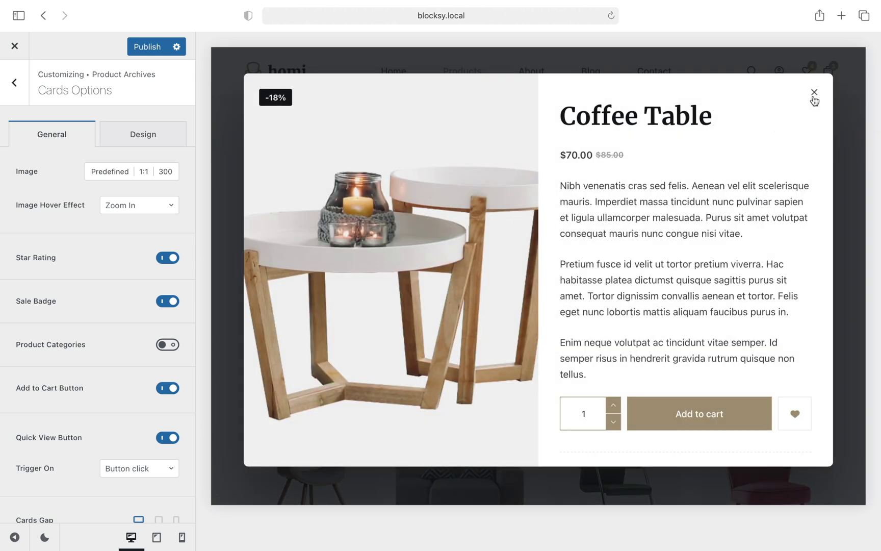
click(814, 92)
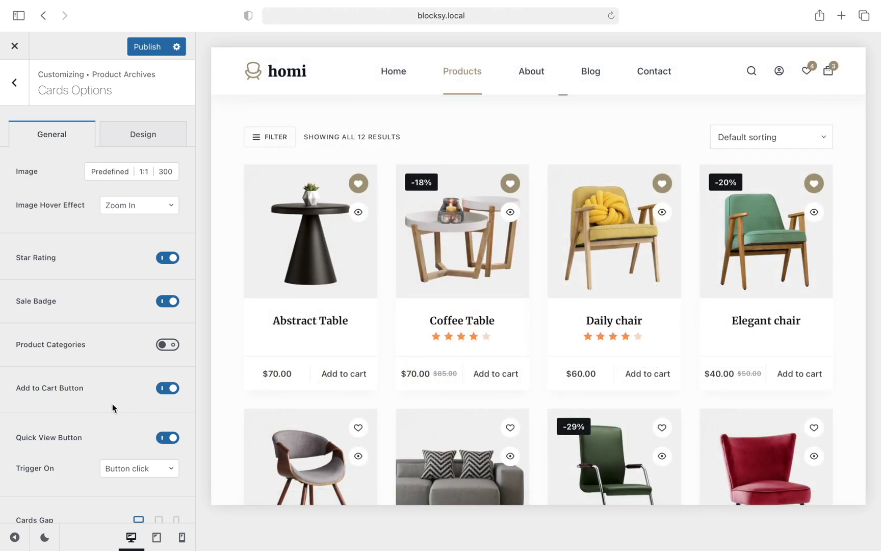
scroll(112, 404, down, 2)
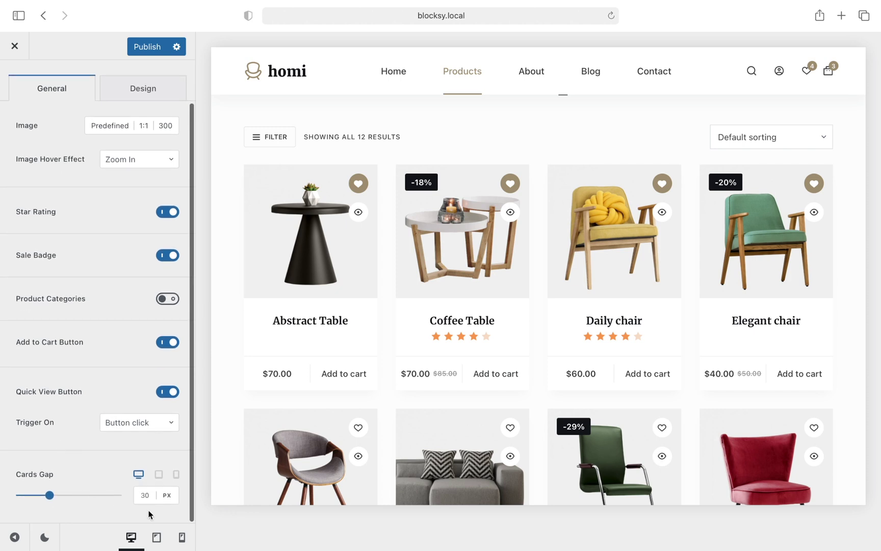
scroll(118, 295, up, 2)
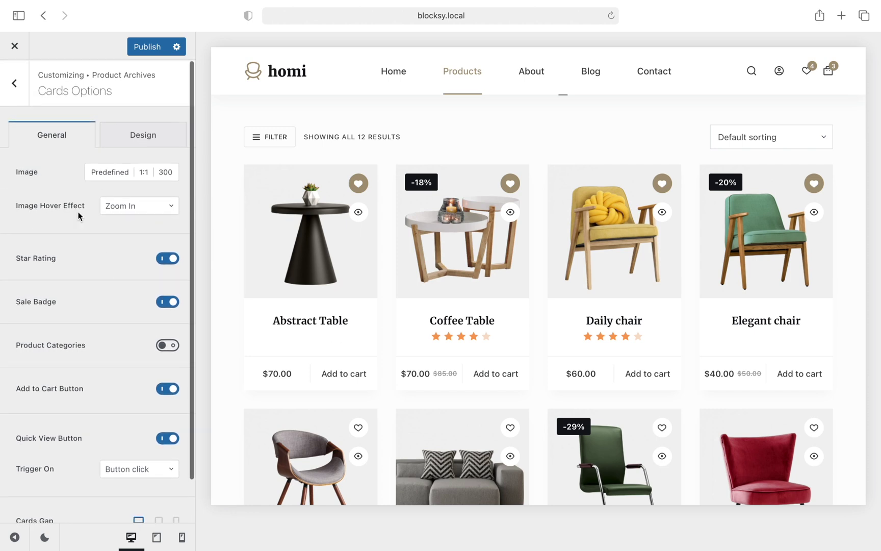
- Return to Product Archives and open the Pagination settings under Page Elements
click(16, 97)
scroll(124, 406, down, 2)
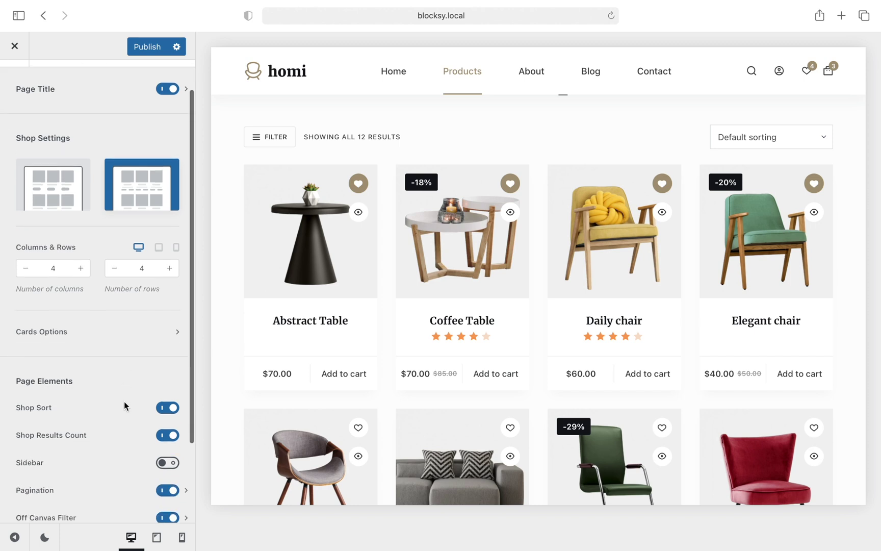
scroll(124, 401, down, 3)
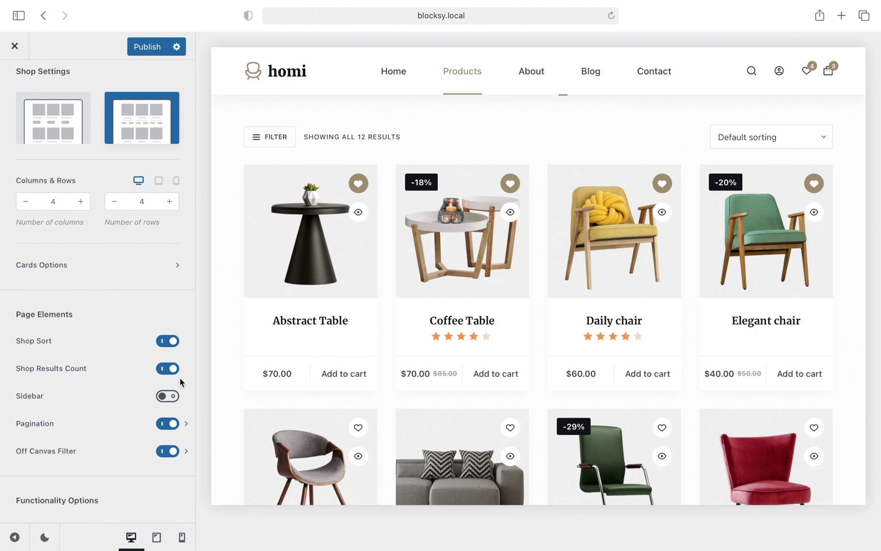
click(188, 424)
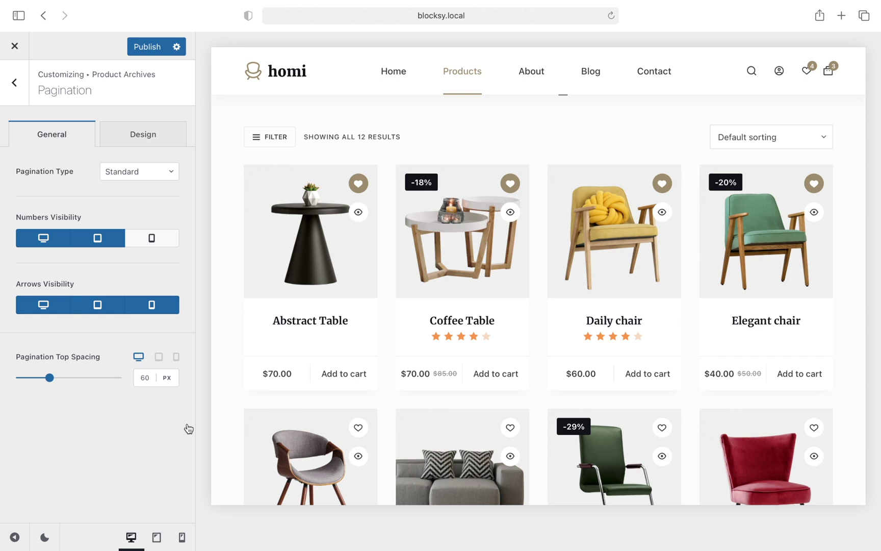
- Keep the Product Archives pagination type set to Standard
click(163, 179)
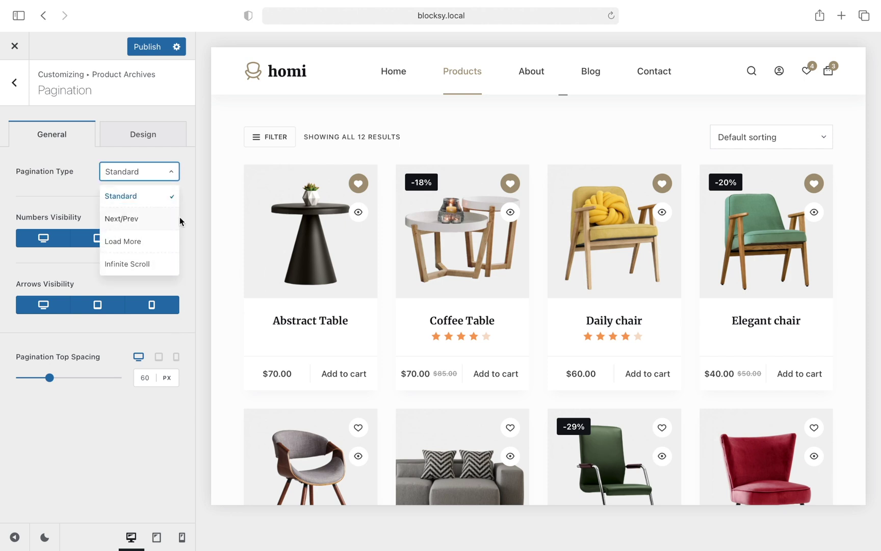
click(153, 170)
click(17, 101)
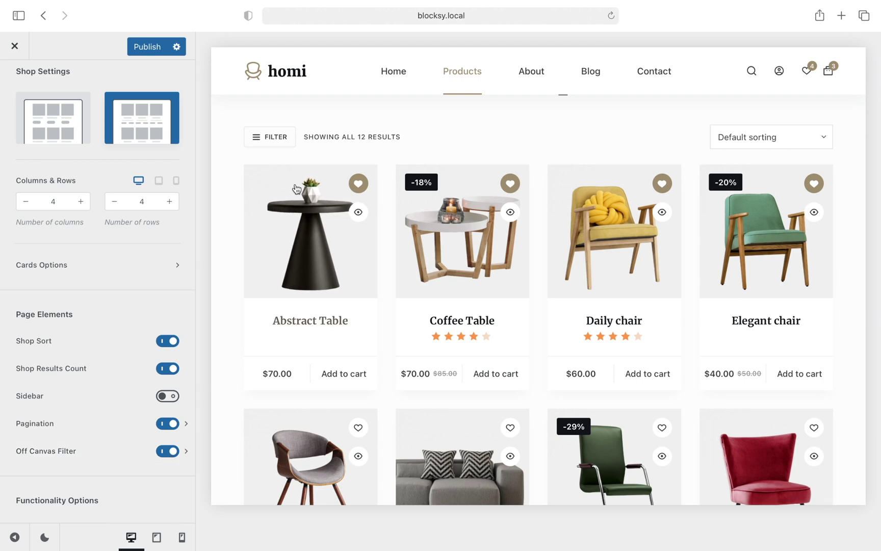
- Preview the off-canvas Available Filters panel, then close it and return to the main customizer menu
click(287, 145)
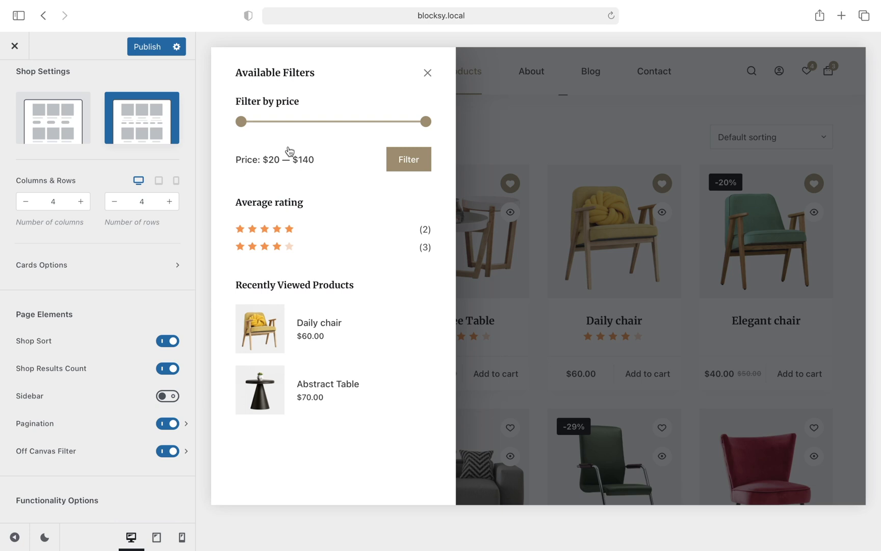
click(428, 73)
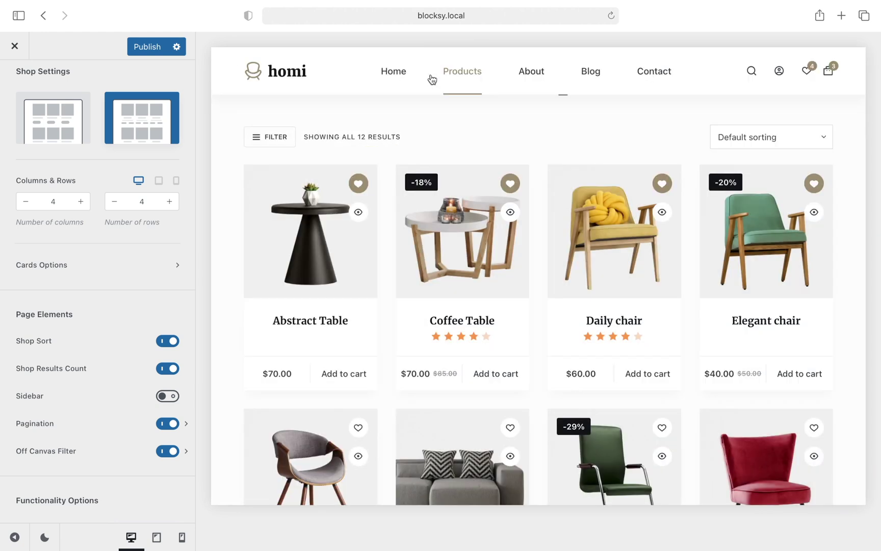
scroll(153, 154, up, 5)
click(23, 93)
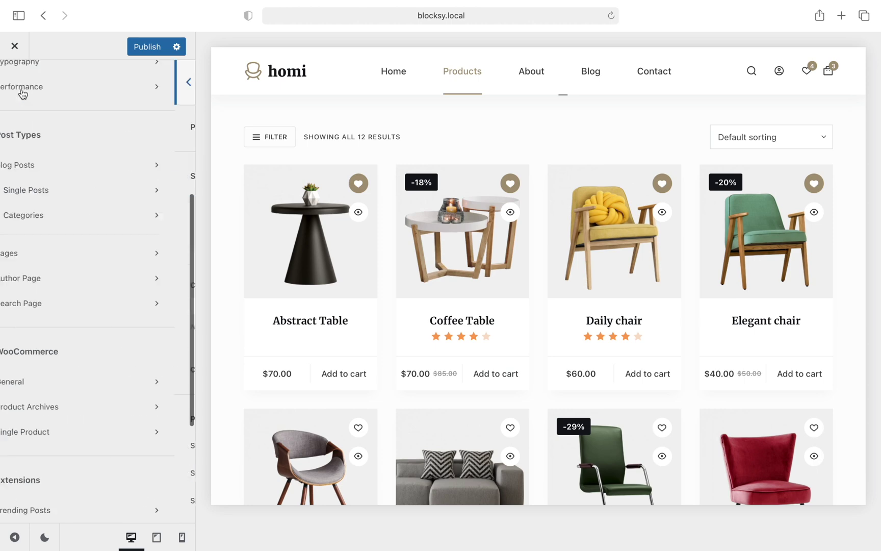
click(101, 430)
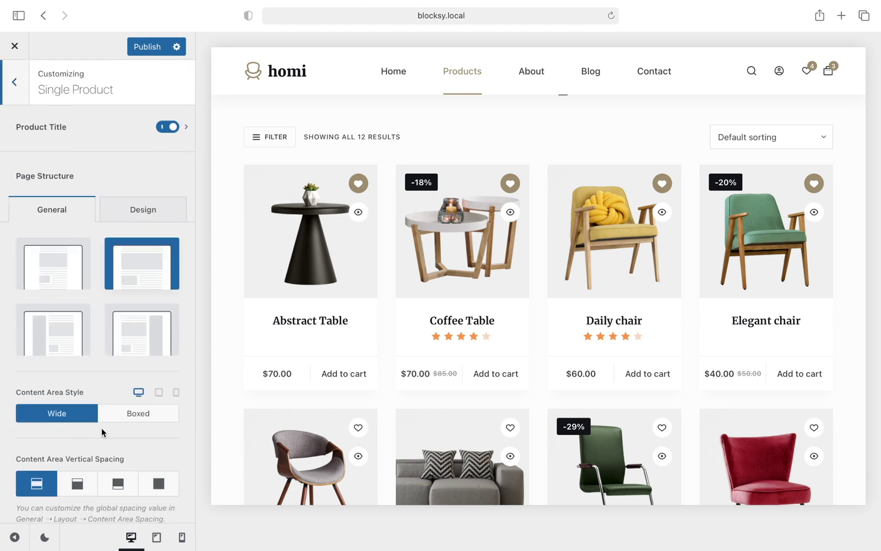
click(608, 289)
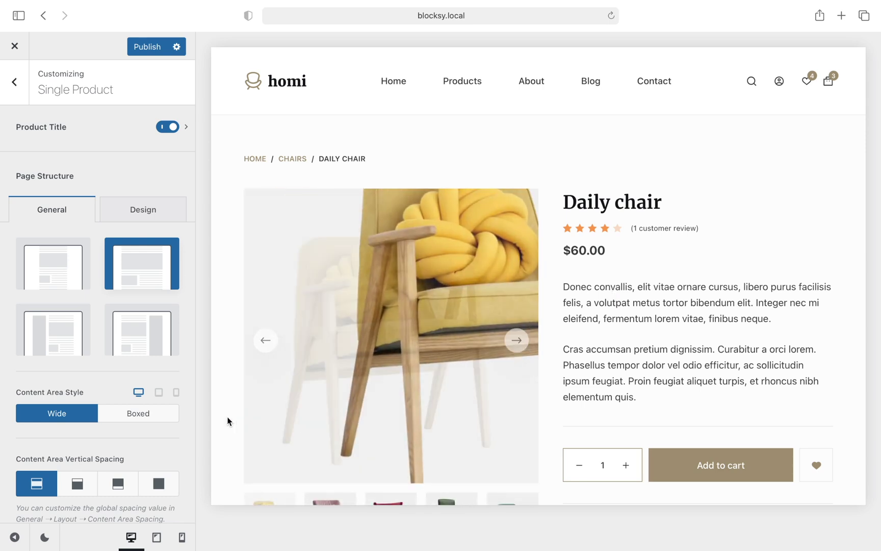
scroll(215, 421, down, 2)
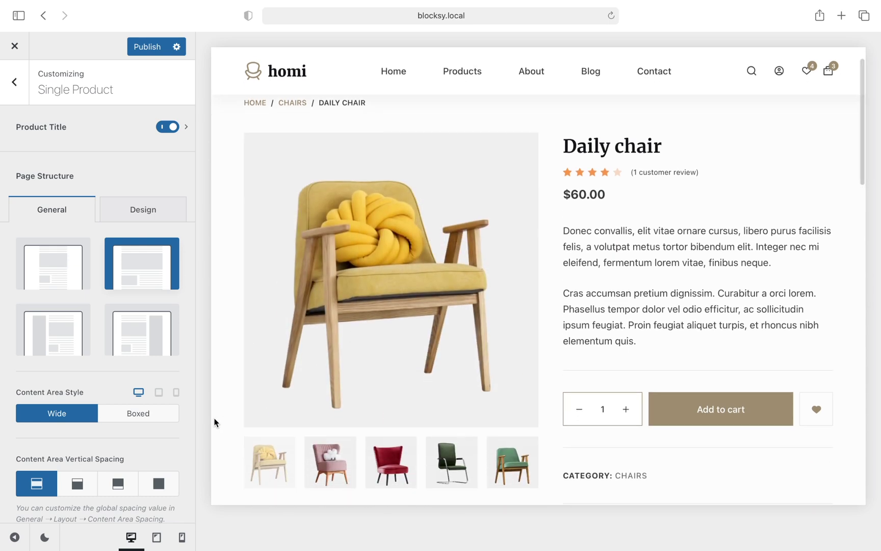
scroll(163, 446, down, 2)
scroll(163, 446, down, 7)
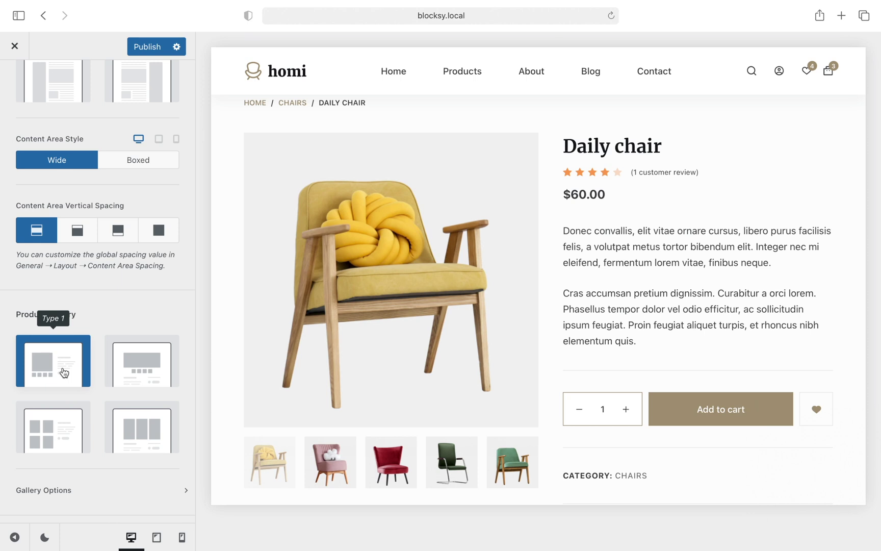
- Try the Type 2 and Type 3 product gallery layouts, then settle on Type 4 carousel
click(146, 385)
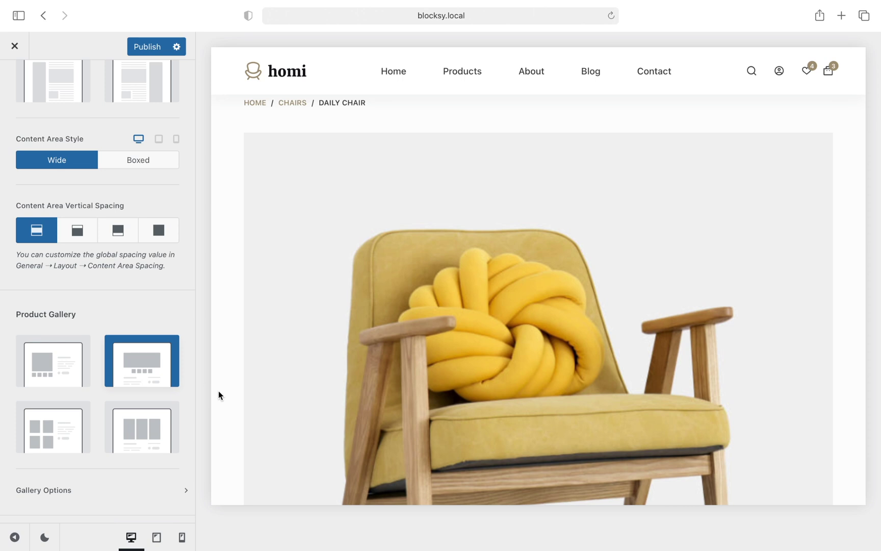
scroll(218, 390, down, 5)
scroll(218, 390, down, 4)
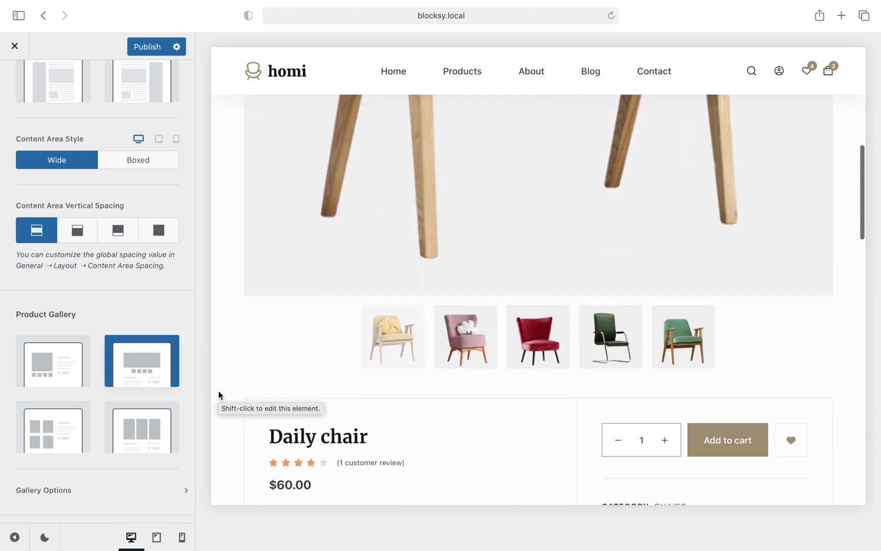
scroll(218, 390, up, 3)
scroll(218, 395, up, 3)
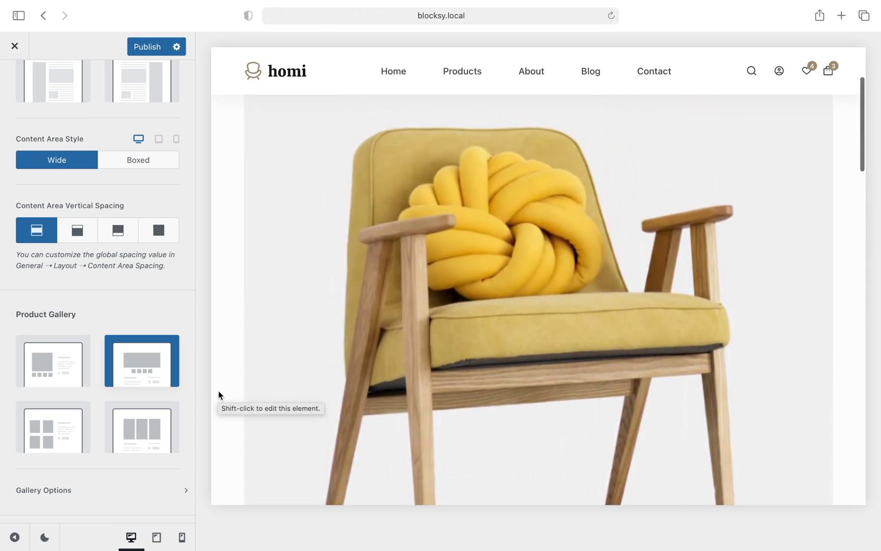
click(78, 441)
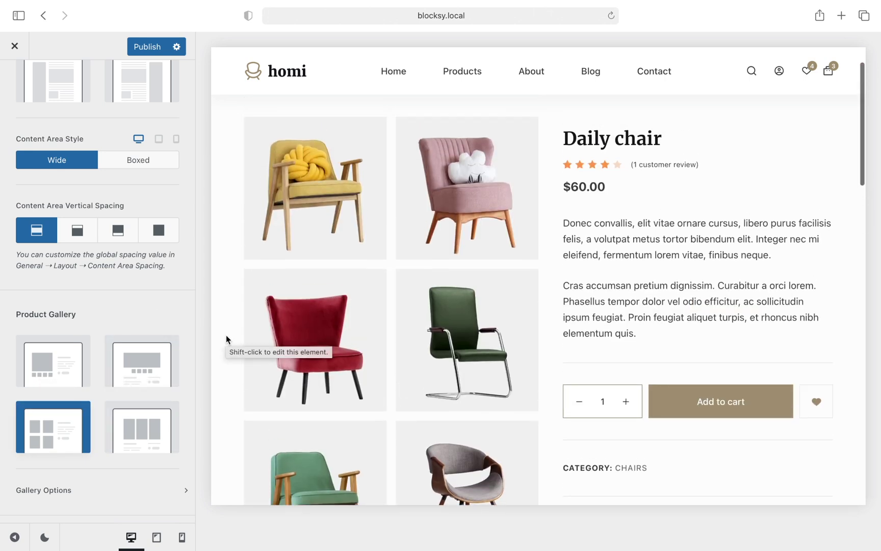
click(149, 423)
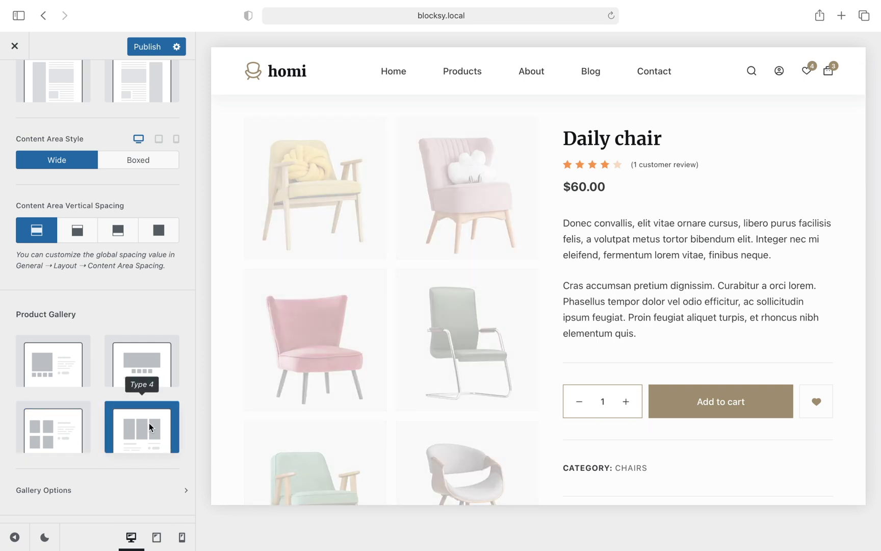
- Advance the Daily chair gallery slider twice, then open Gallery Options showing 15 px spacing
mouse_move(754, 237)
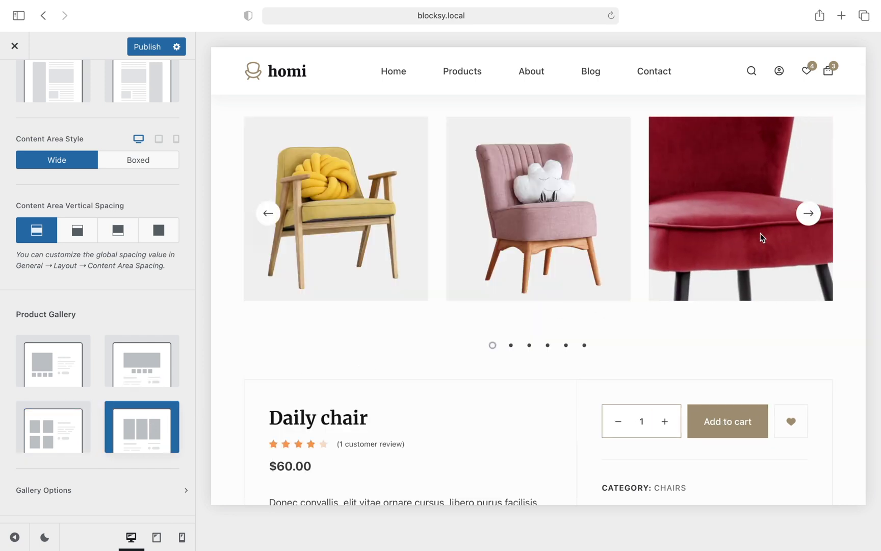
click(809, 214)
click(810, 213)
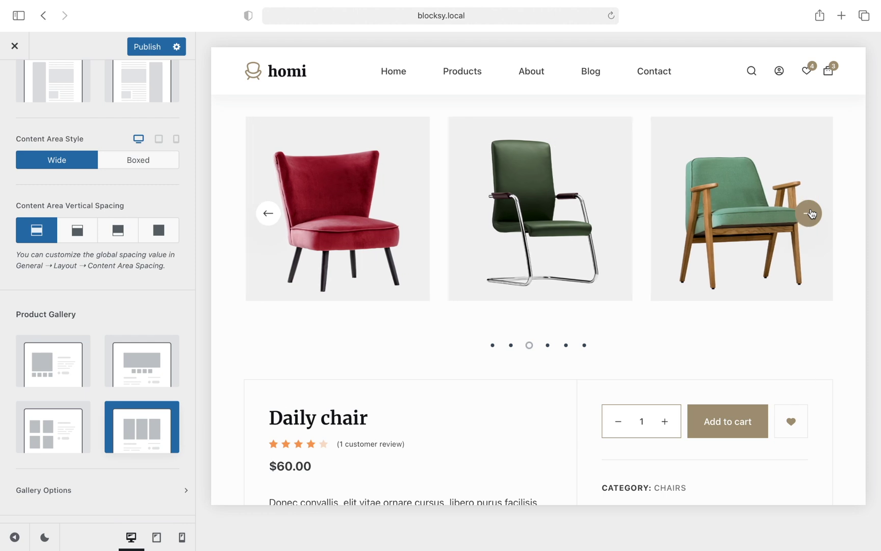
click(167, 496)
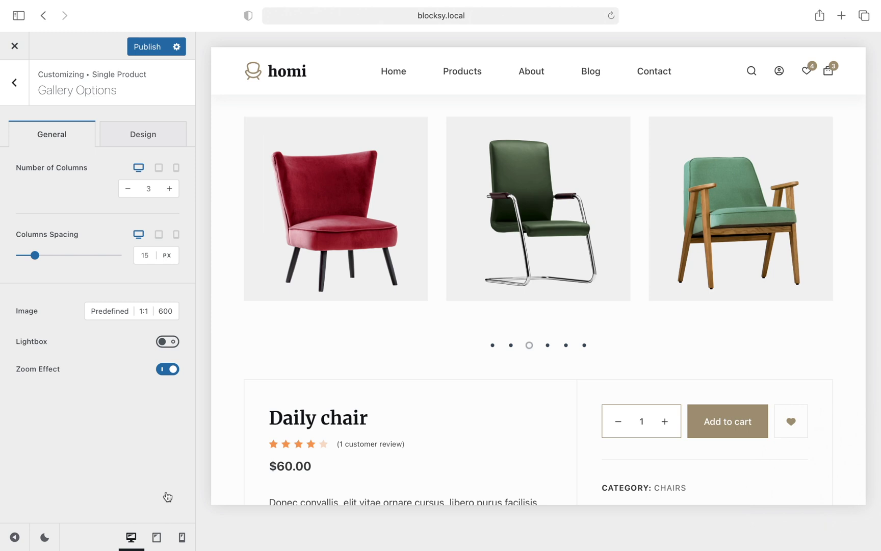
- Leave Gallery Options for Single Product settings and scroll down to the Product Elements list
click(19, 94)
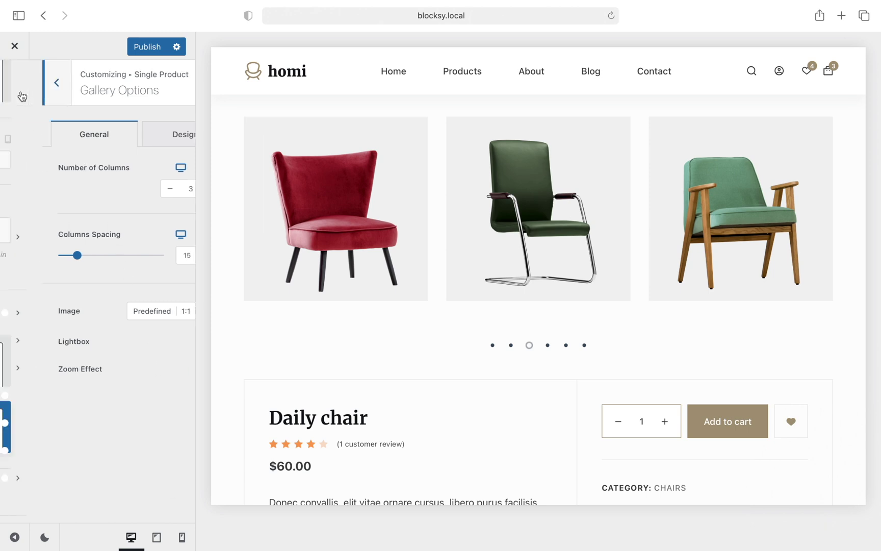
scroll(100, 352, down, 3)
scroll(99, 367, down, 3)
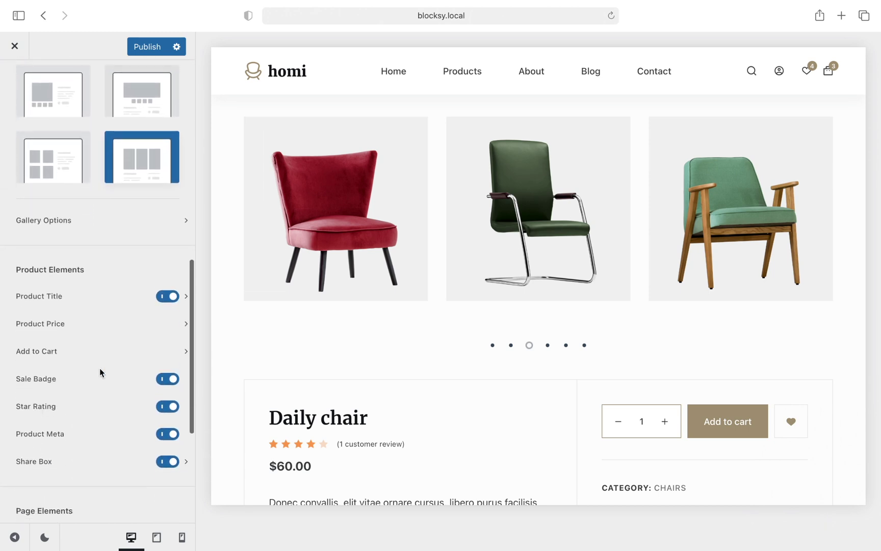
scroll(231, 410, down, 3)
scroll(231, 410, down, 4)
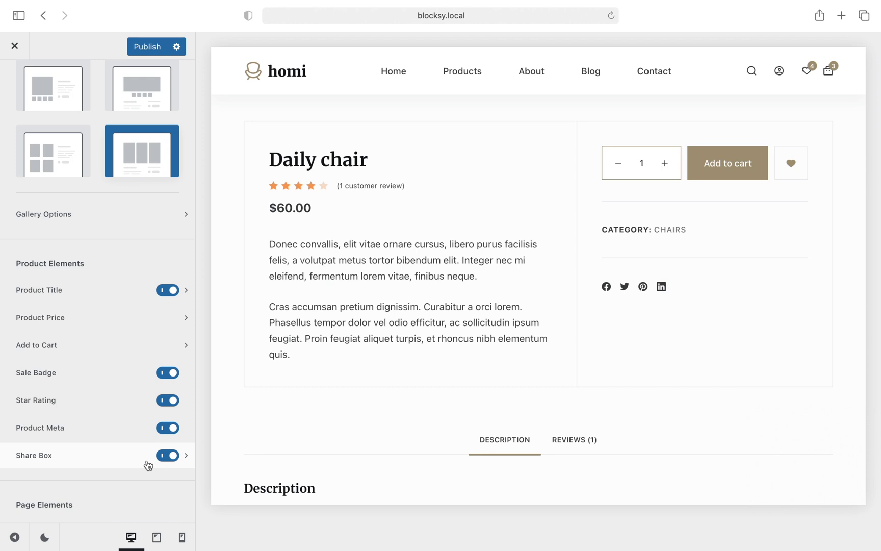
- Check Related & Upsells, then enable Floating Cart for a sticky Daily chair $60.00 bar
scroll(148, 465, down, 5)
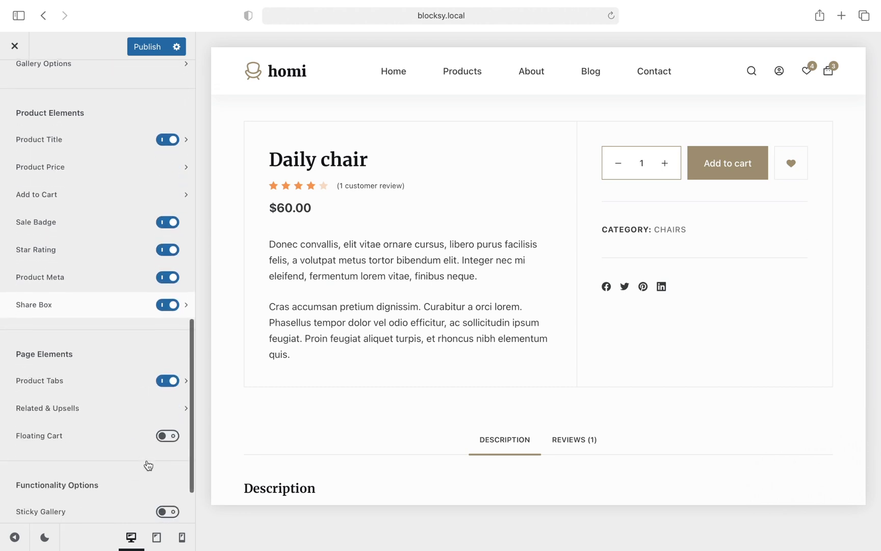
scroll(237, 447, down, 10)
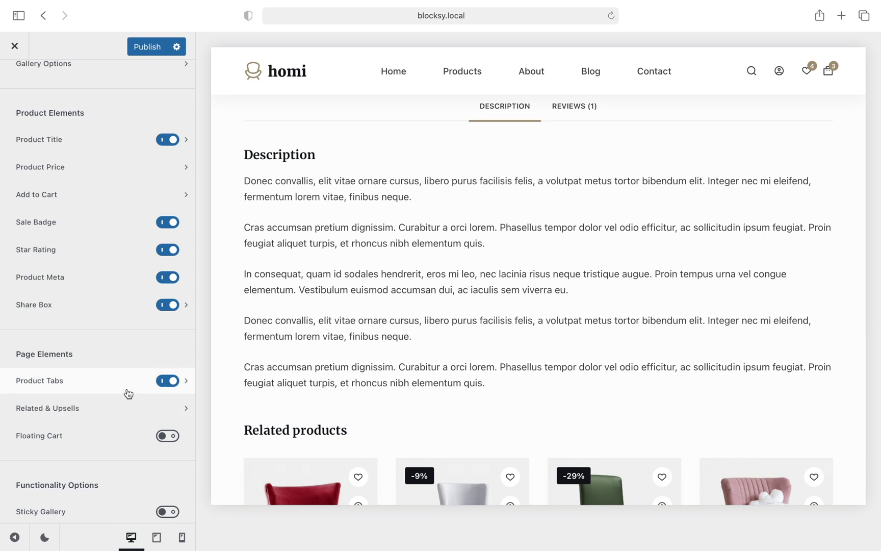
click(164, 411)
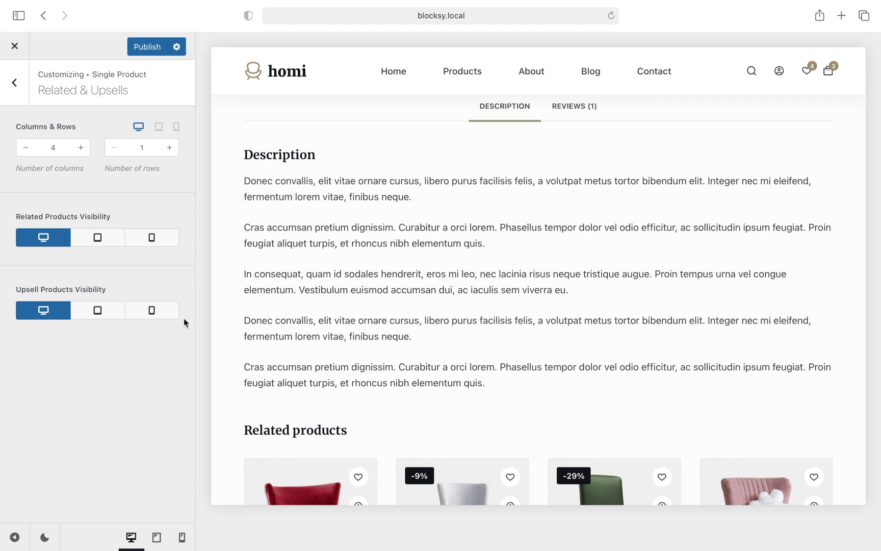
click(20, 102)
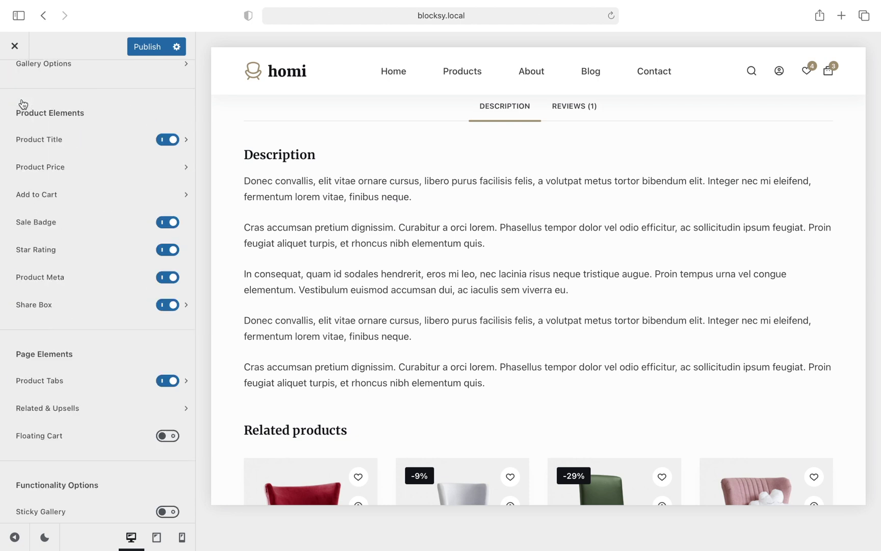
click(175, 442)
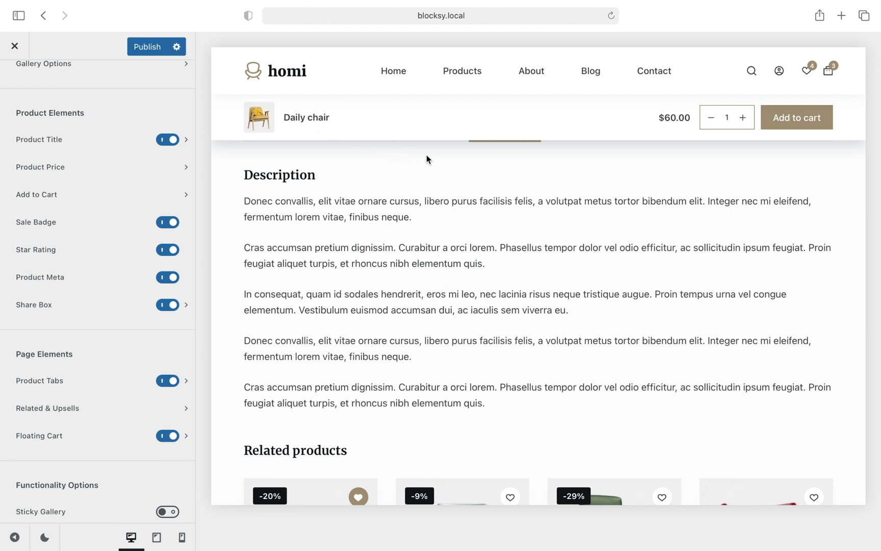
- Increase the floating cart bar's Daily chair quantity from 1 to 3
click(743, 118)
click(743, 118)
scroll(720, 182, up, 6)
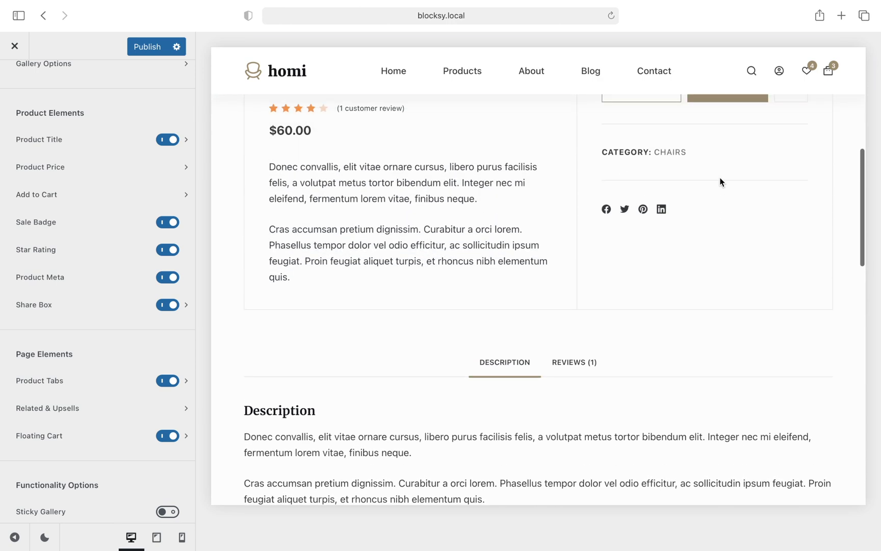
scroll(719, 182, down, 5)
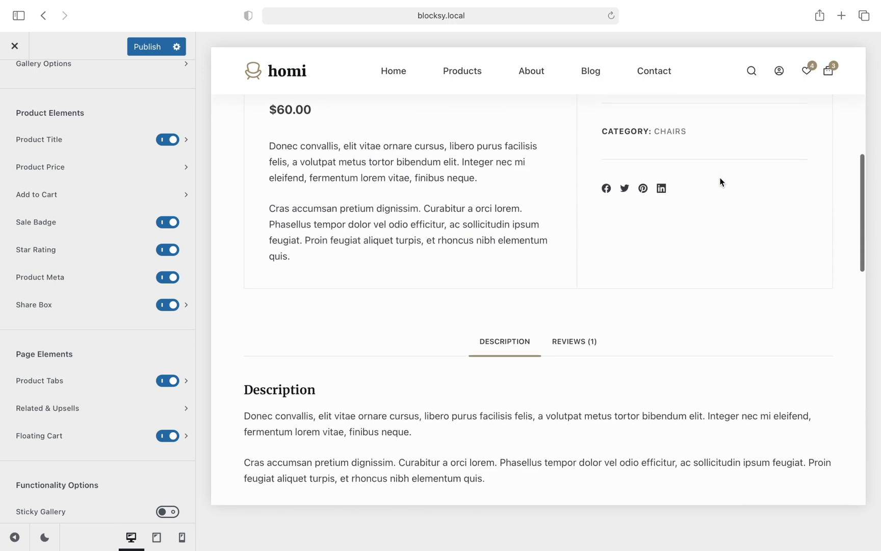
scroll(720, 181, down, 3)
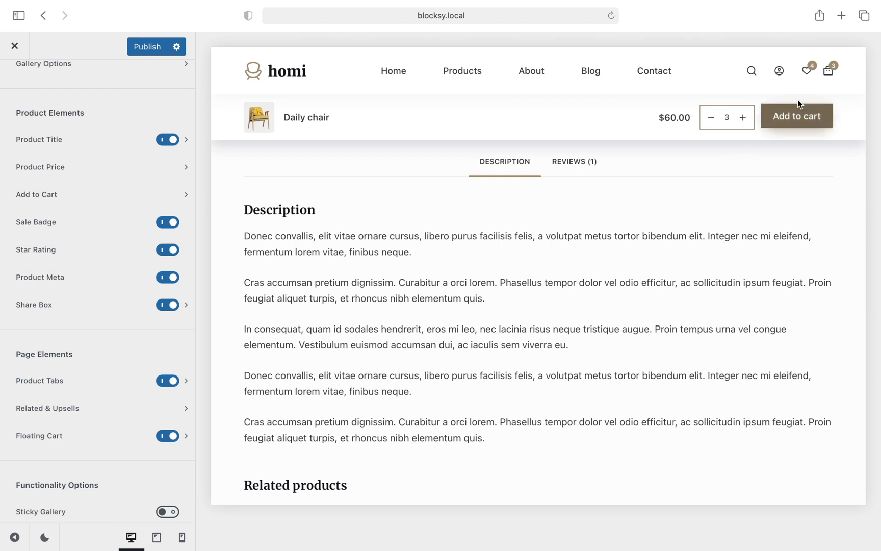
mouse_move(848, 75)
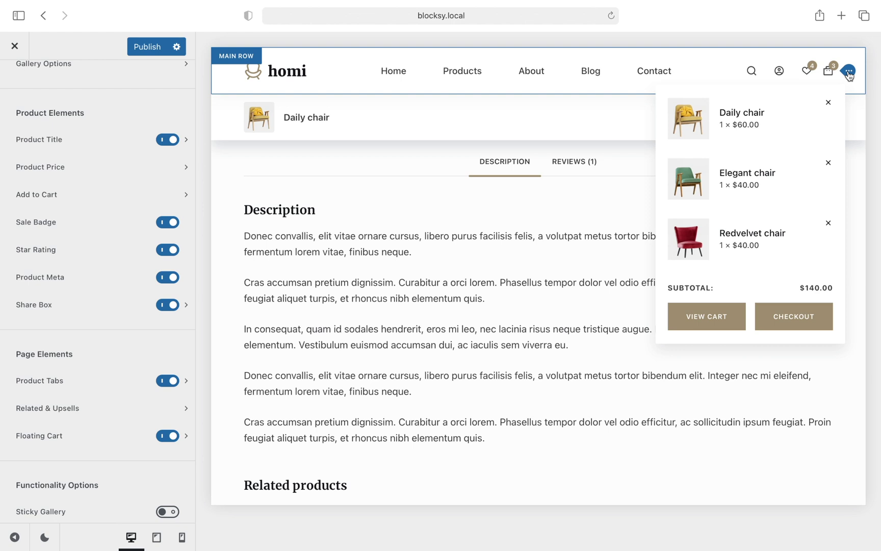
- Set the header Cart drawer type to Off Canvas and preview the Shopping Cart side panel
click(849, 75)
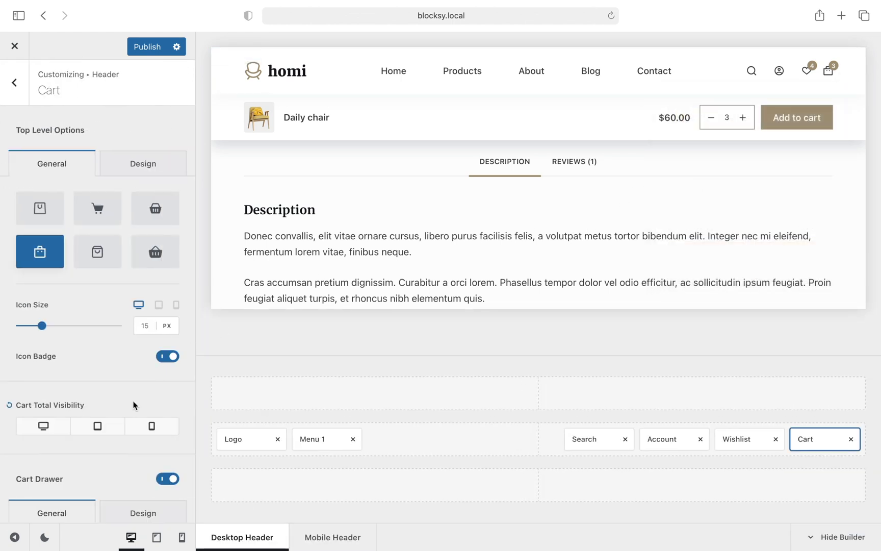
scroll(135, 404, down, 4)
scroll(135, 405, down, 3)
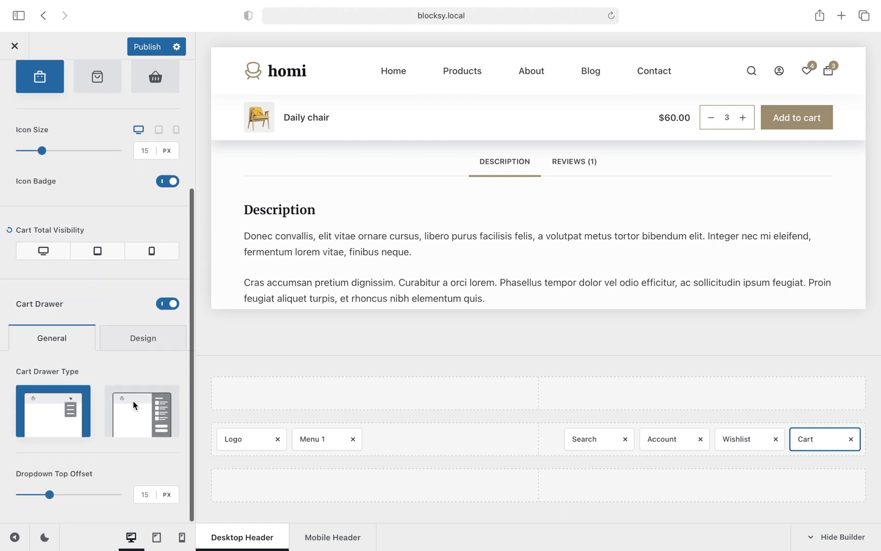
click(155, 433)
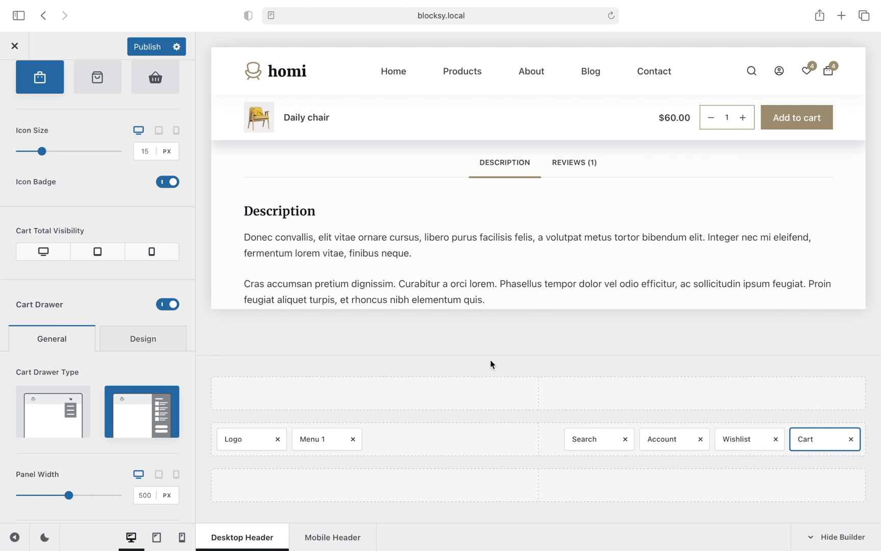
click(830, 75)
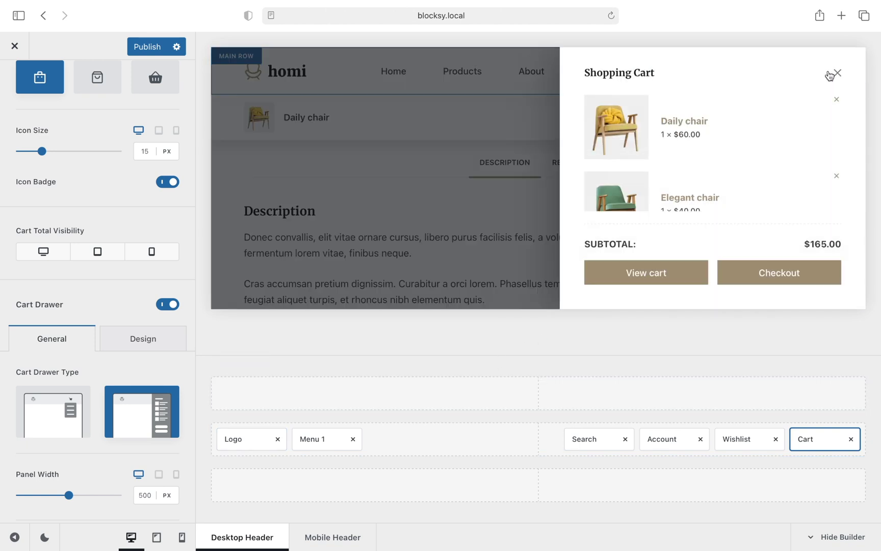